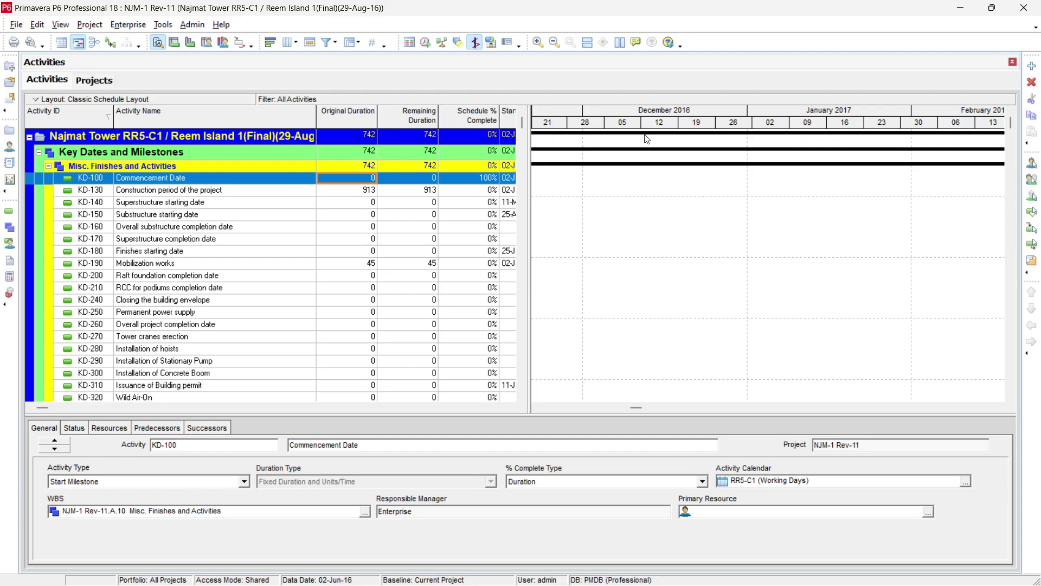
pyautogui.scroll(-8, 342, 311)
pyautogui.scroll(-7, 678, 277)
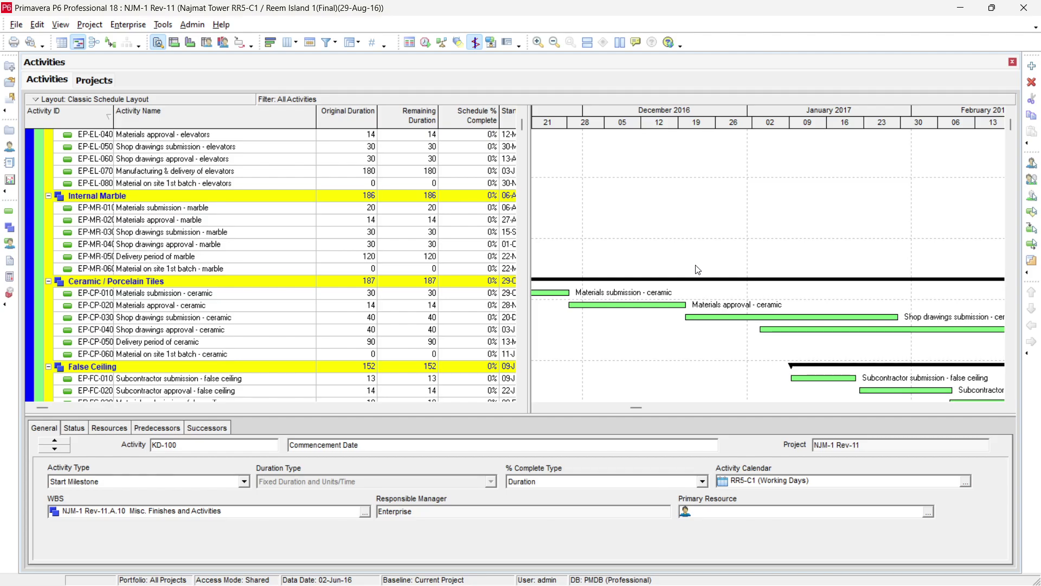
pyautogui.scroll(2, 697, 270)
pyautogui.scroll(8, 697, 269)
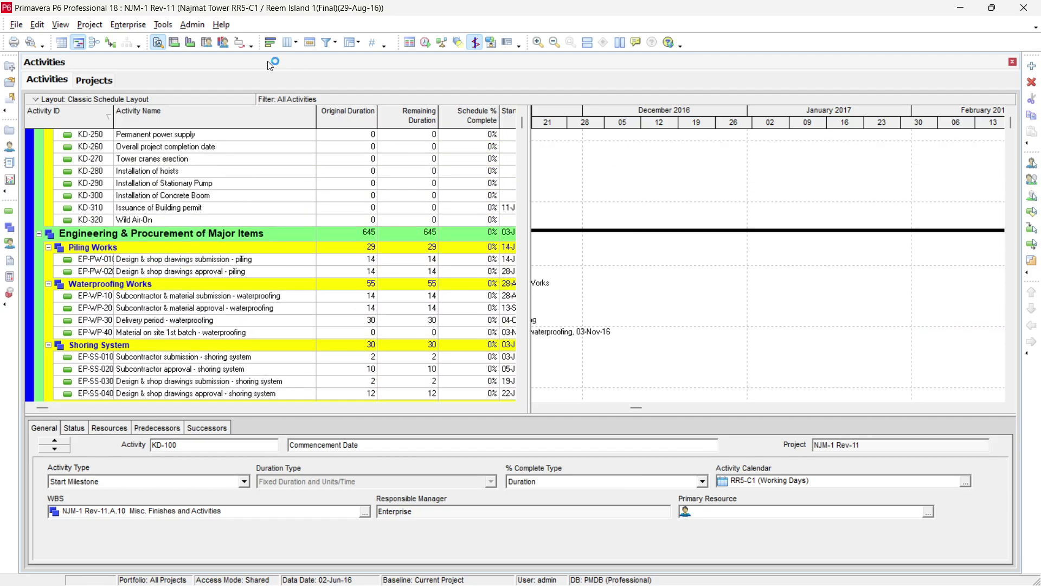
# Step: Open the global calendar Corporate - Standard Full Time for modification and check the work hours of several June 2024 days
pyautogui.click(136, 28)
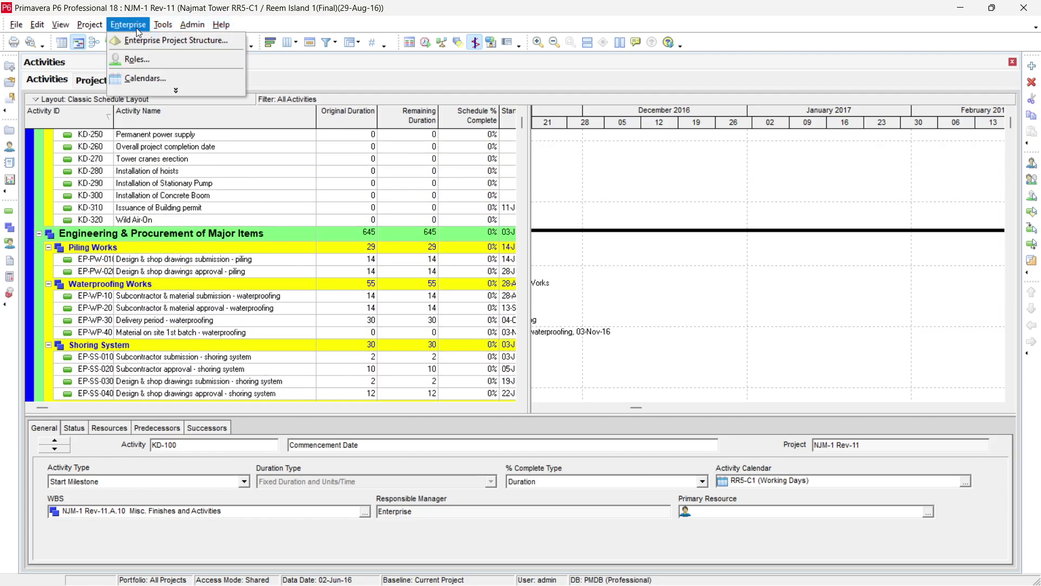
pyautogui.click(138, 80)
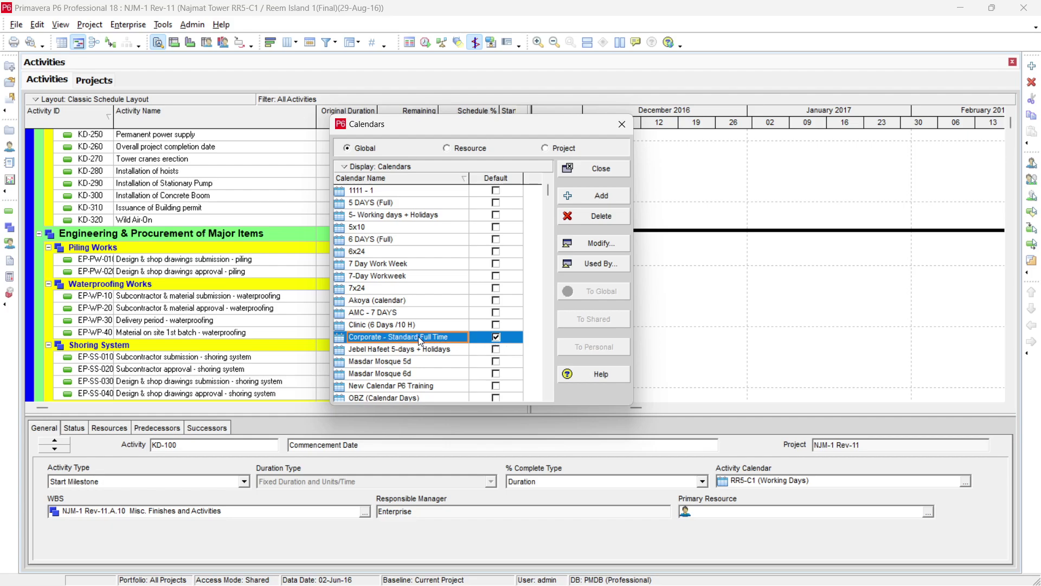
pyautogui.click(600, 245)
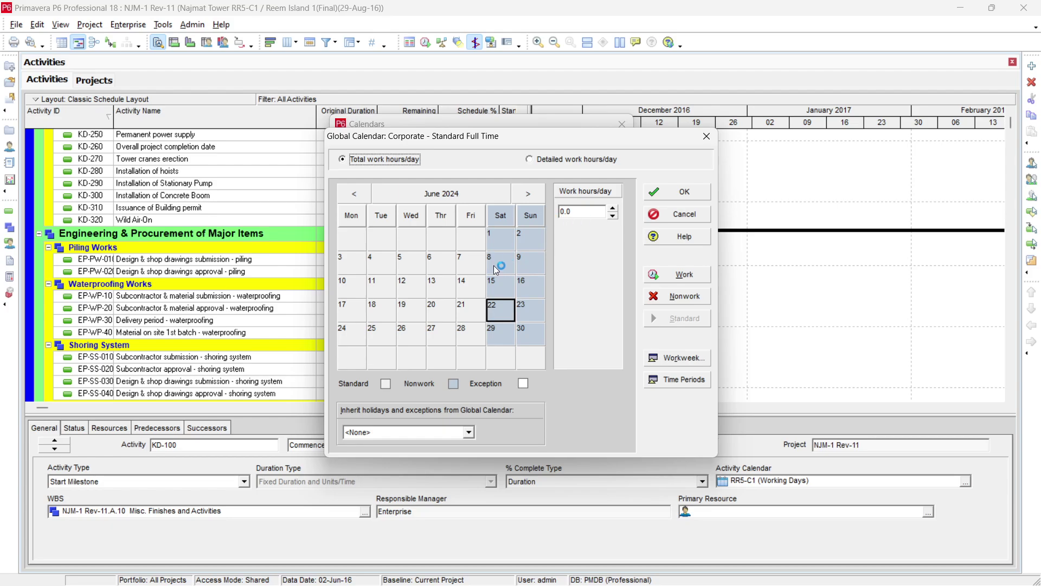
pyautogui.click(526, 265)
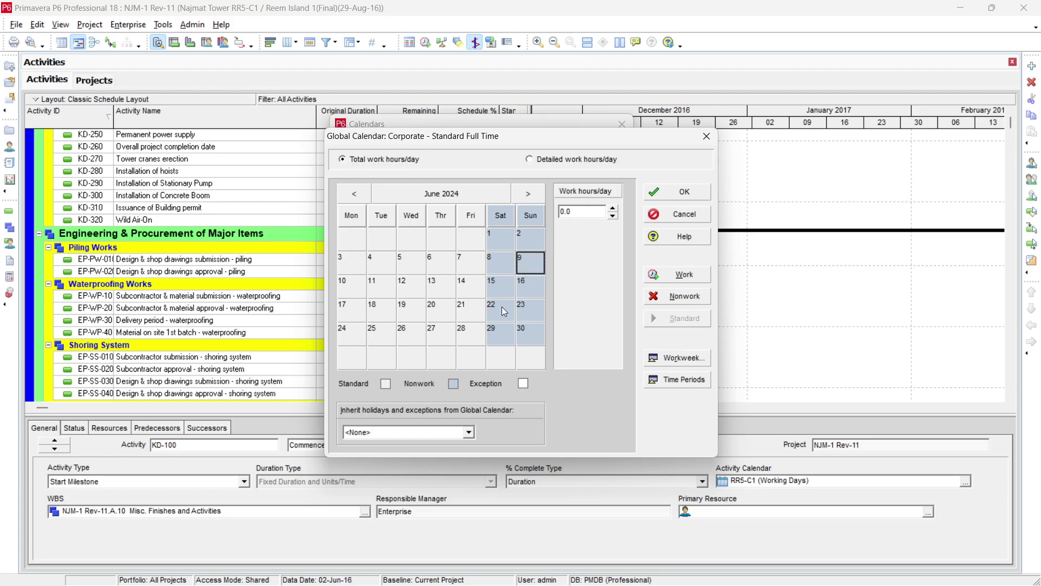
pyautogui.click(525, 308)
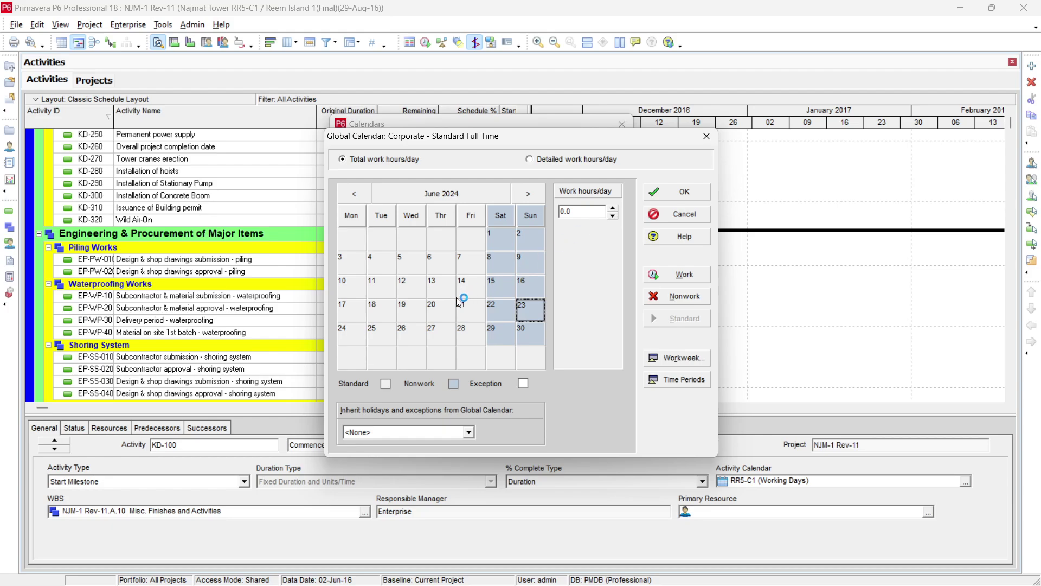
pyautogui.click(441, 304)
pyautogui.click(365, 291)
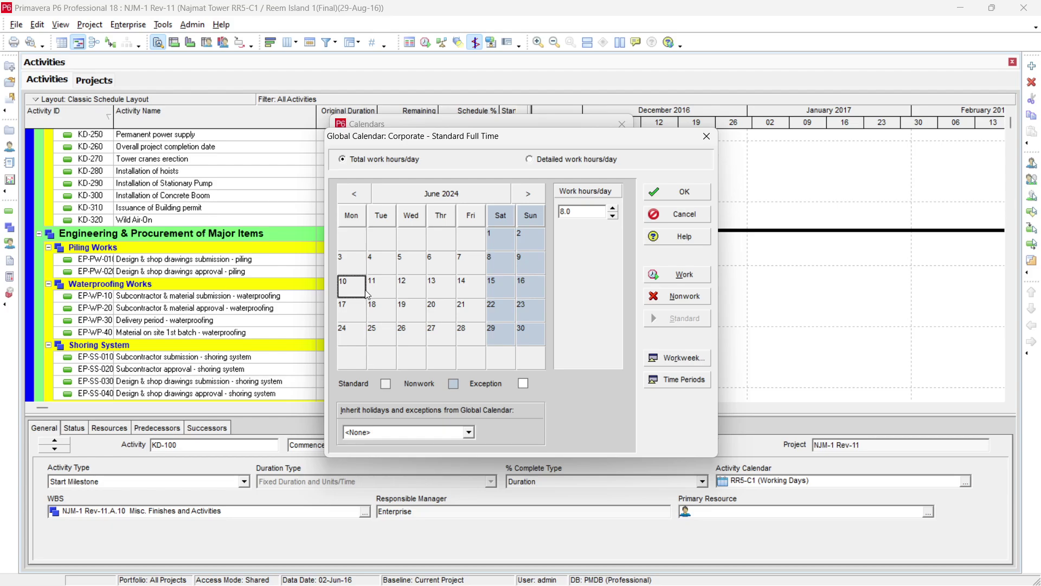
# Step: Set the calendar's standard weekly hours to 0 for Friday and 8 for both Saturday and Sunday
pyautogui.click(685, 356)
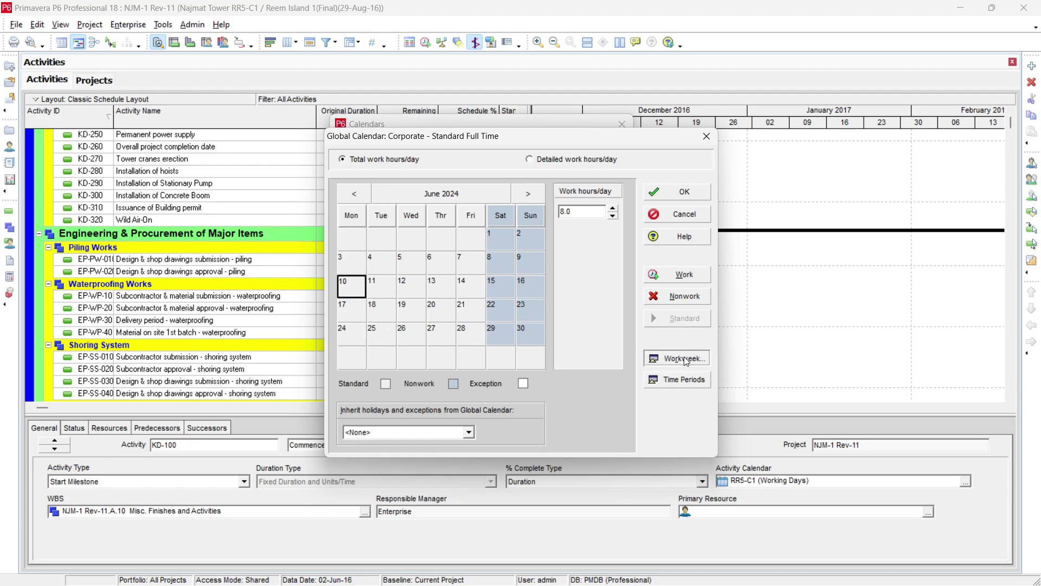
pyautogui.moveTo(542, 259); pyautogui.dragTo(538, 302)
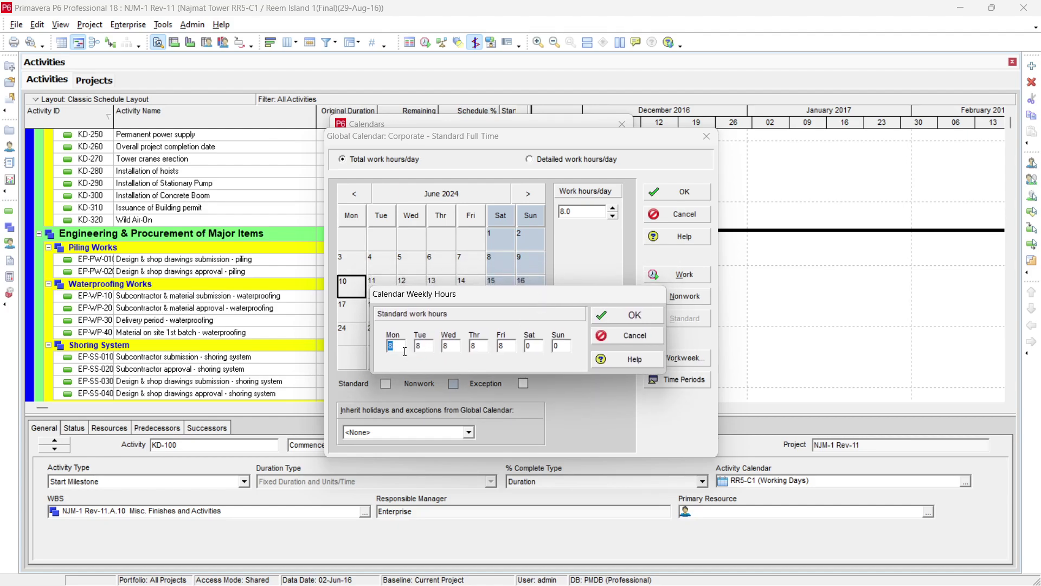
pyautogui.press('Tab')
pyautogui.press('Tab')
pyautogui.press('Tab')
pyautogui.press('Tab')
pyautogui.write('0')
pyautogui.press('Tab')
pyautogui.write('8')
pyautogui.press('Tab')
pyautogui.write('8')
pyautogui.click(645, 317)
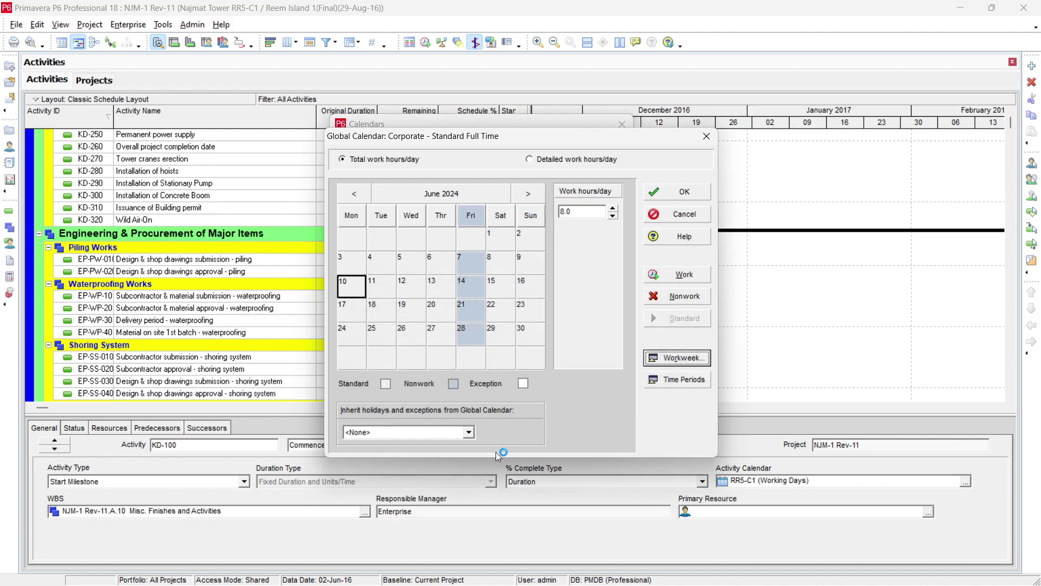
# Step: Set the calendar's weekly hours back to 8 for Friday and 0 for both Saturday and Sunday
pyautogui.click(690, 359)
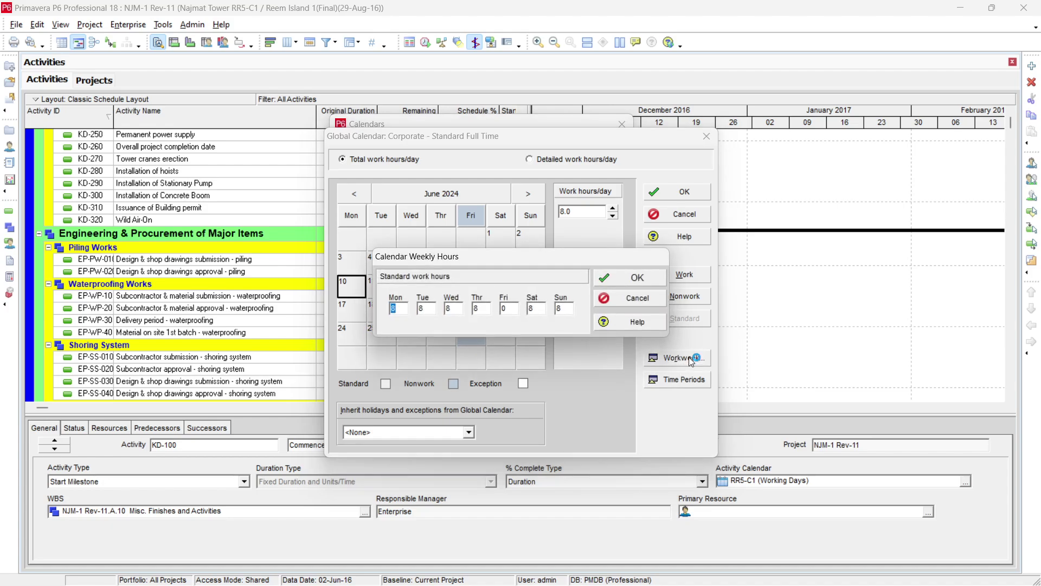
pyautogui.press('Tab')
pyautogui.press('Tab')
pyautogui.press('Tab')
pyautogui.press('Tab')
pyautogui.write('8')
pyautogui.press('Tab')
pyautogui.write('0')
pyautogui.press('Tab')
pyautogui.write('0')
pyautogui.click(635, 280)
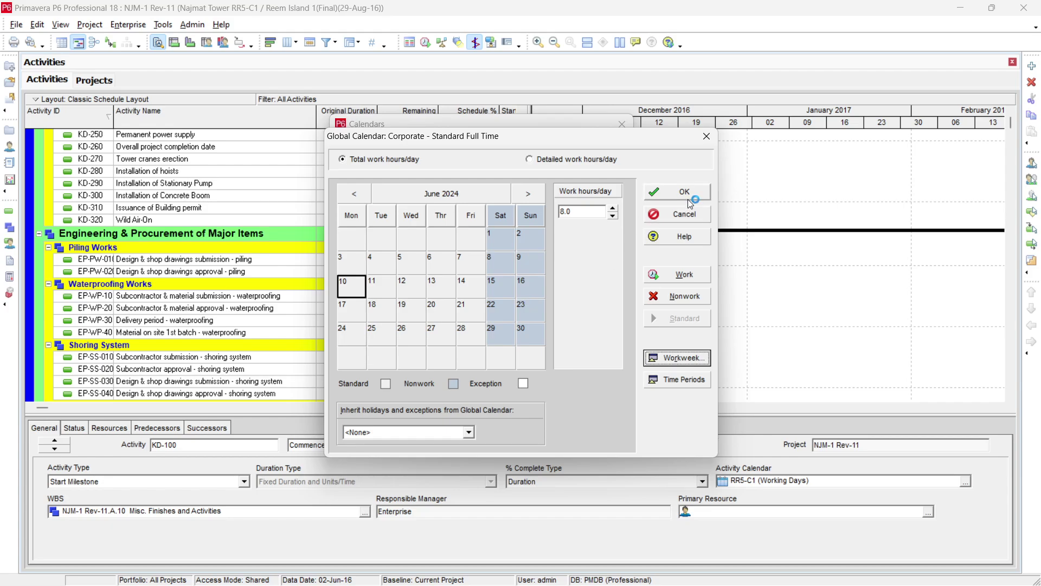
# Step: Browse the calendar forward to 17 October 2024, then discard the calendar changes and close the calendar list
pyautogui.click(534, 196)
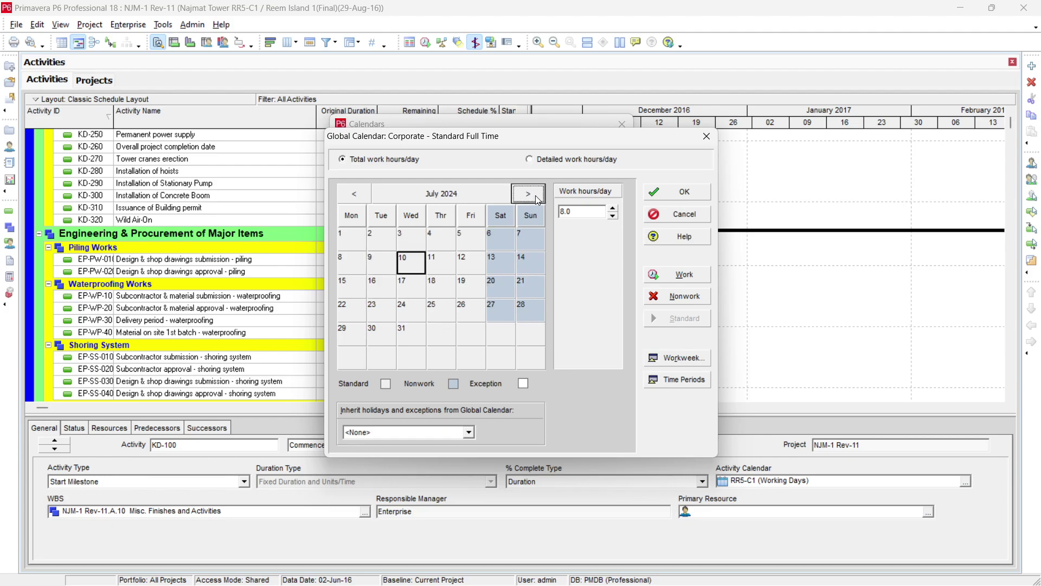
pyautogui.click(535, 197)
pyautogui.click(535, 197)
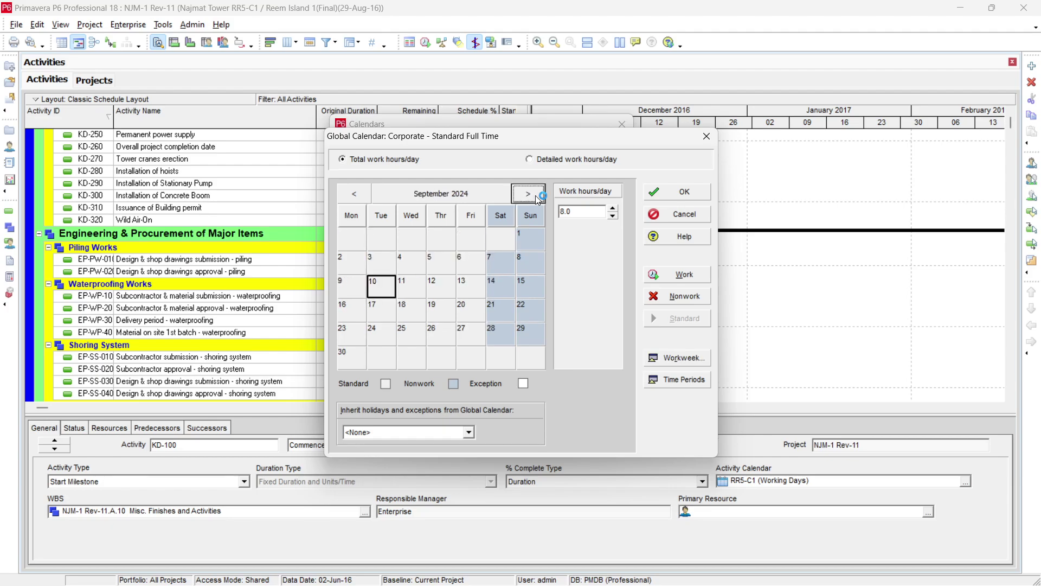
pyautogui.click(535, 197)
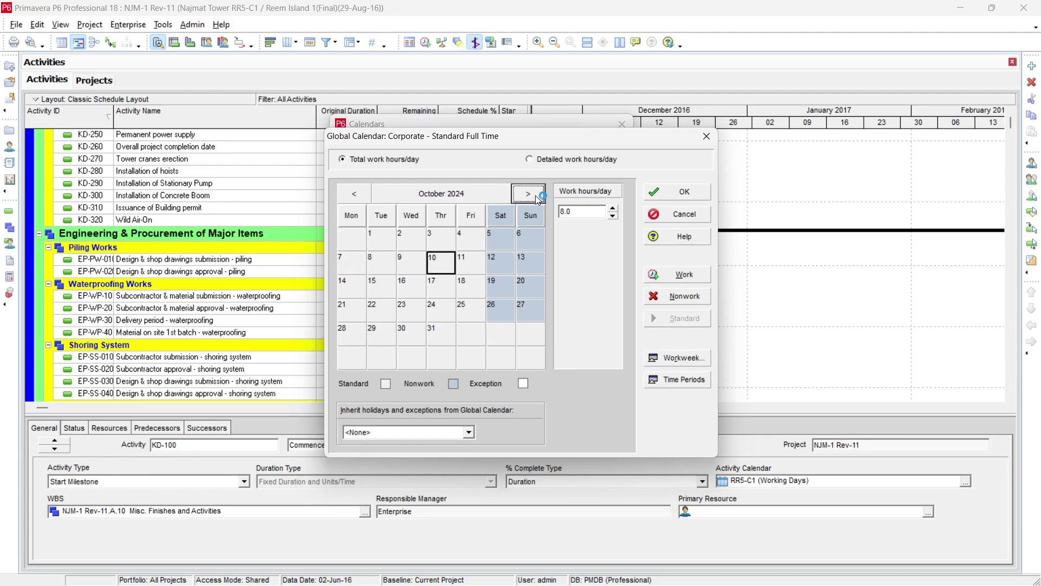
pyautogui.click(442, 287)
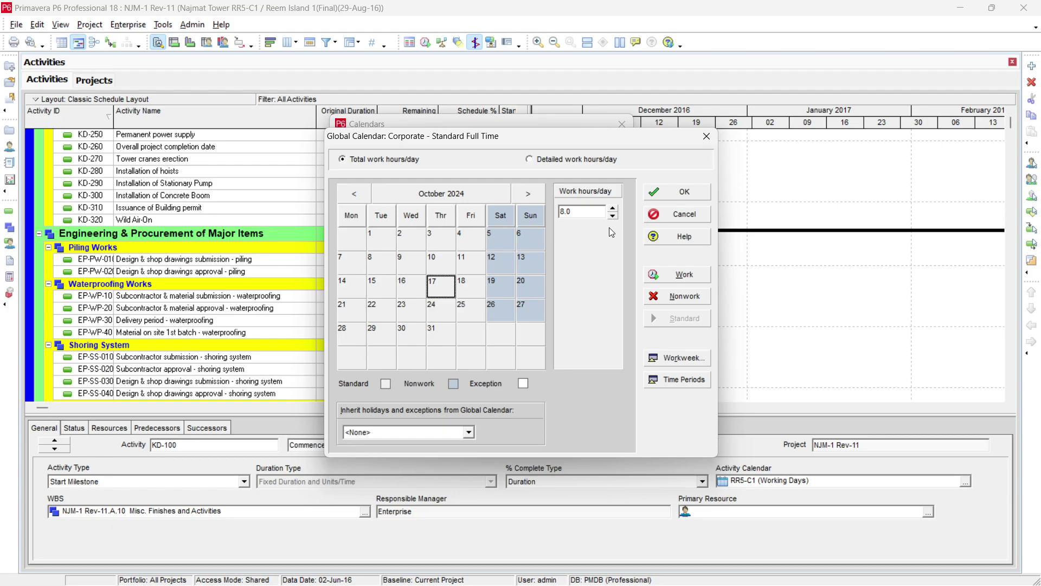
pyautogui.click(673, 217)
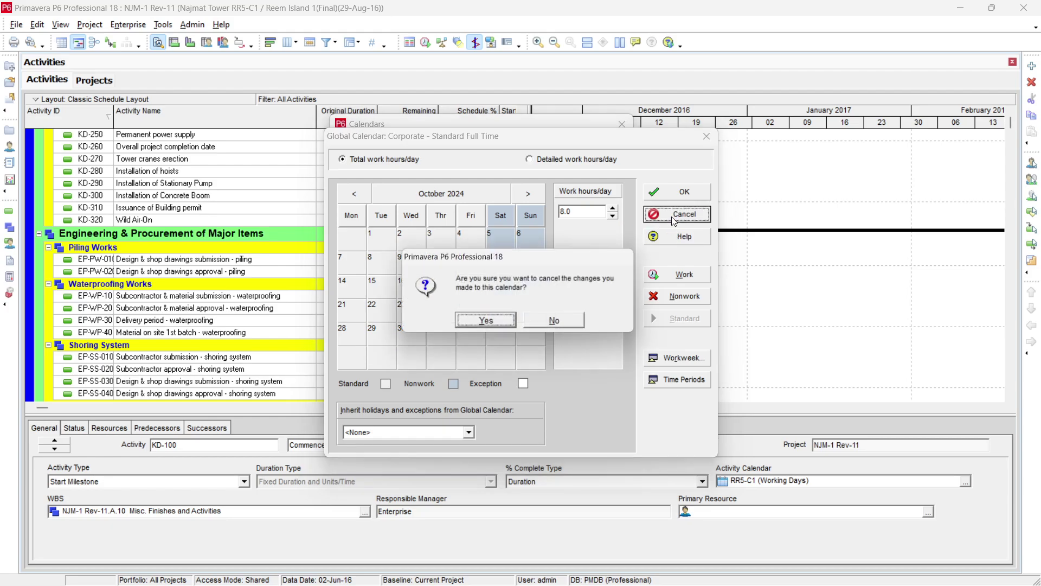
pyautogui.click(479, 324)
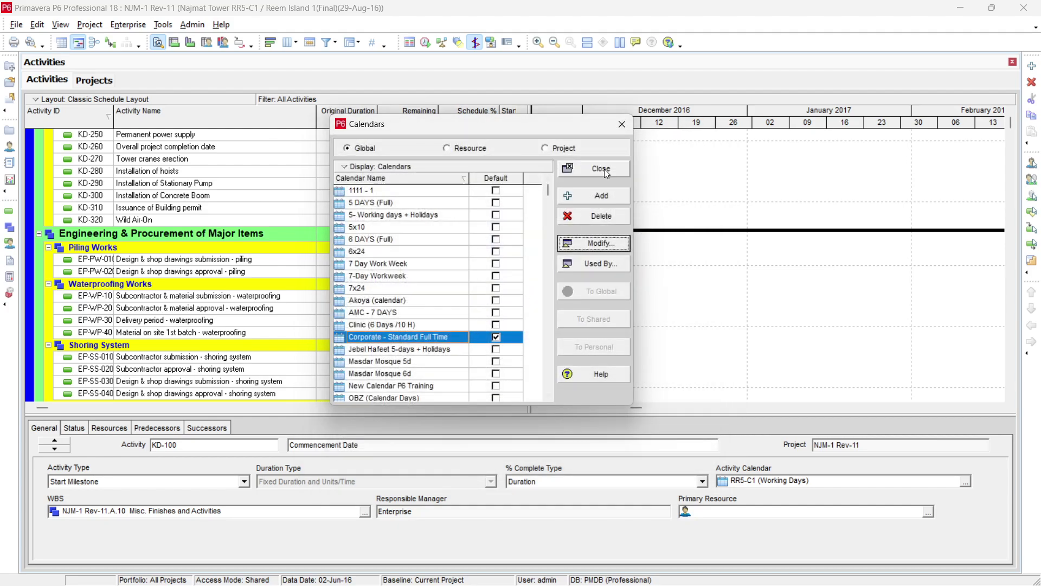
pyautogui.click(604, 168)
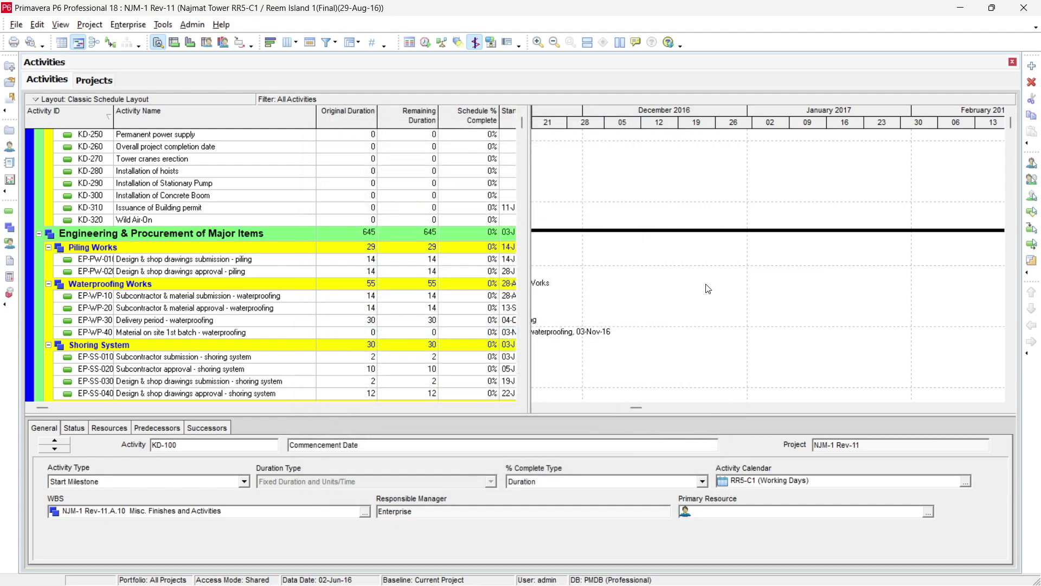
# Step: Set the Gantt chart timescale's date interval to Week/Day 1 and widen the day columns
pyautogui.rightClick(705, 252)
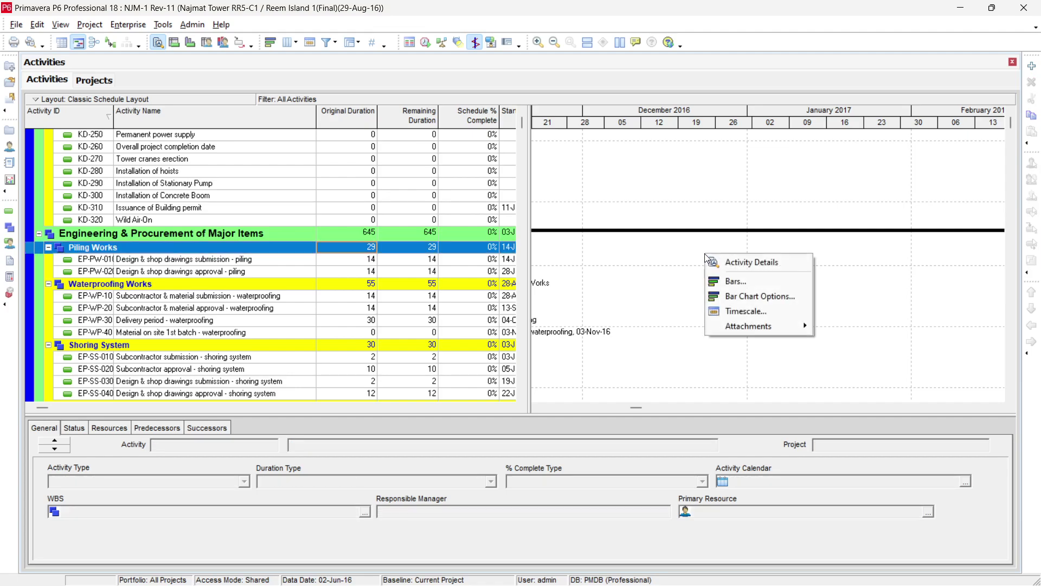
pyautogui.click(732, 312)
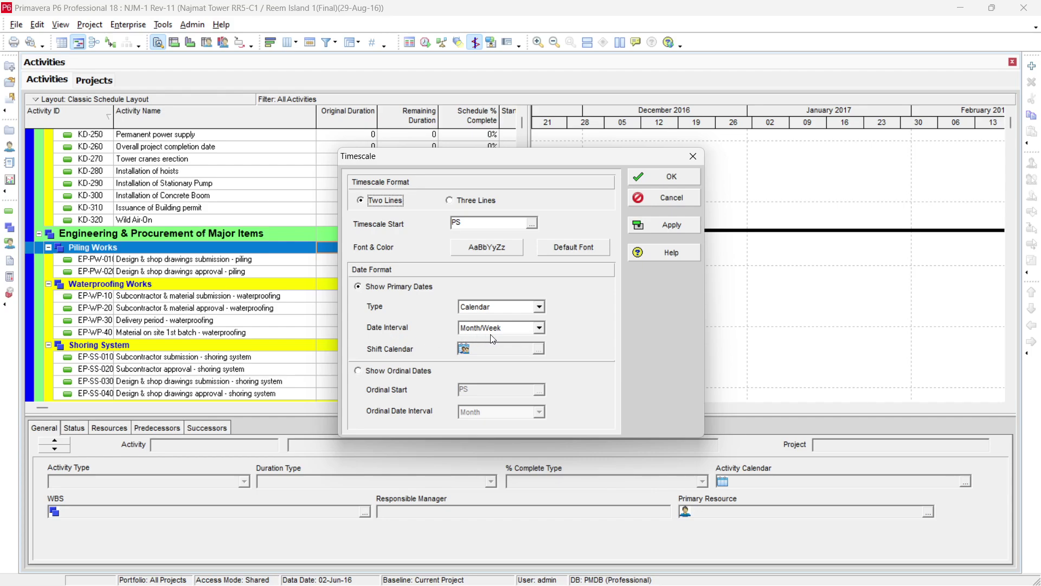
pyautogui.click(539, 328)
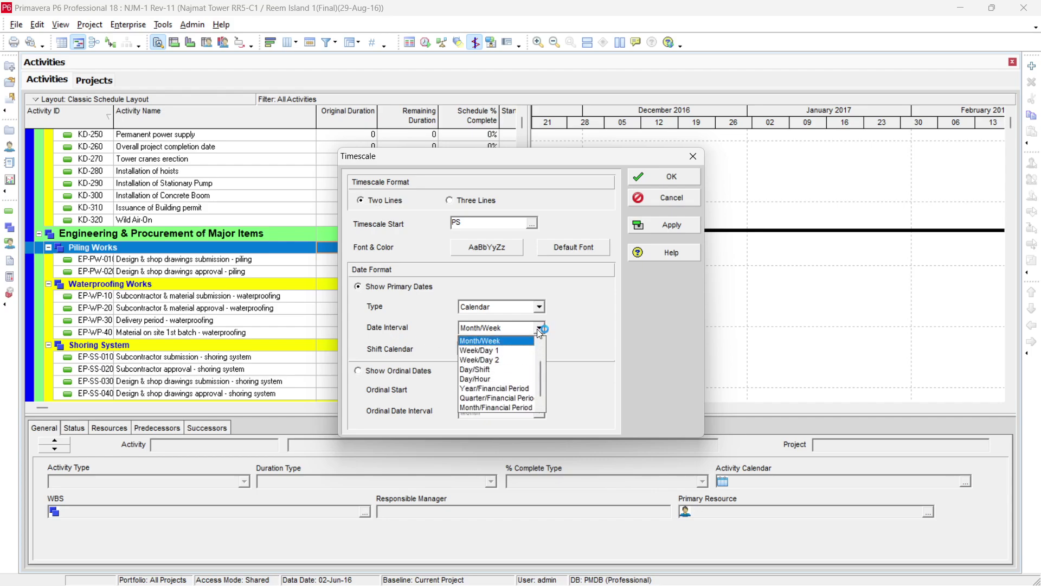
pyautogui.click(520, 350)
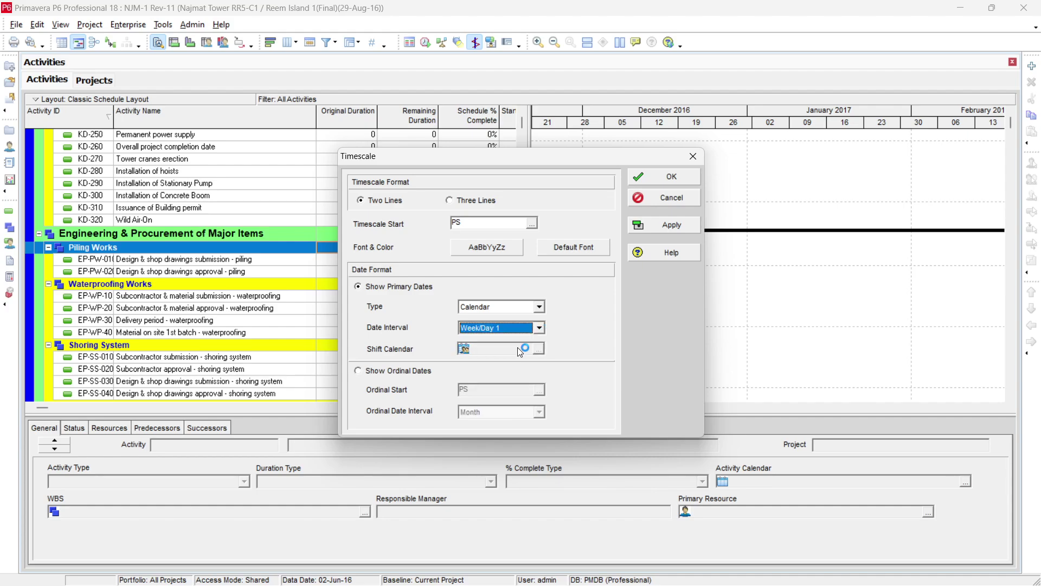
pyautogui.click(666, 228)
pyautogui.click(674, 194)
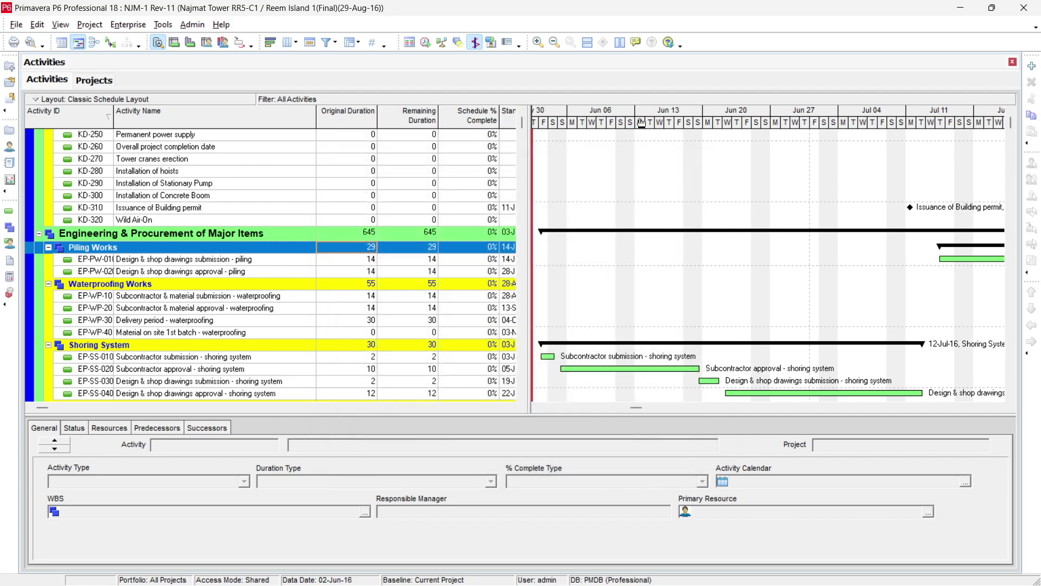
pyautogui.moveTo(635, 126); pyautogui.dragTo(697, 133)
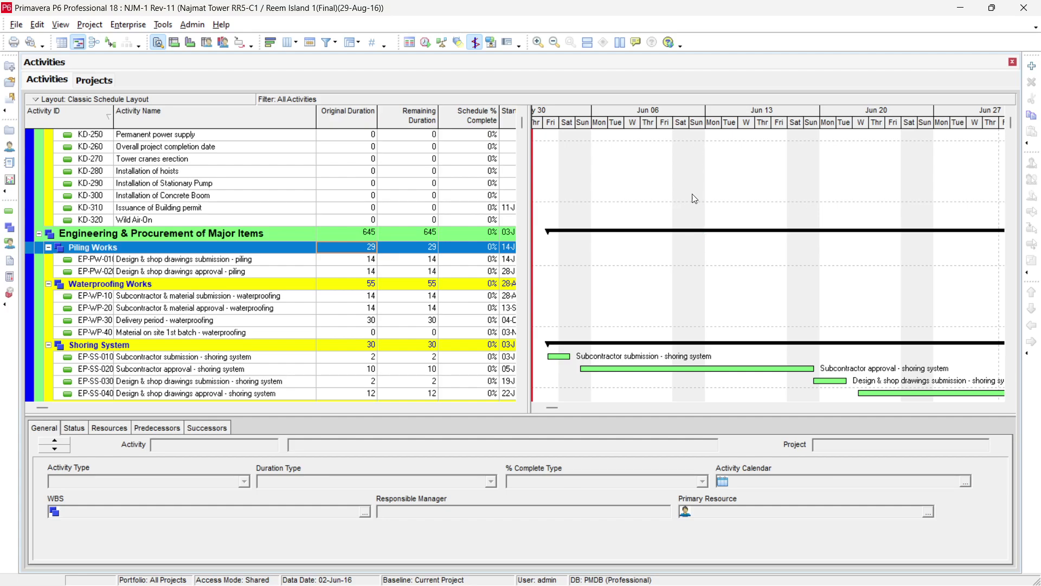
# Step: Set the Gantt chart's minor vertical sight lines to every 1 Day in the bar chart options
pyautogui.rightClick(691, 286)
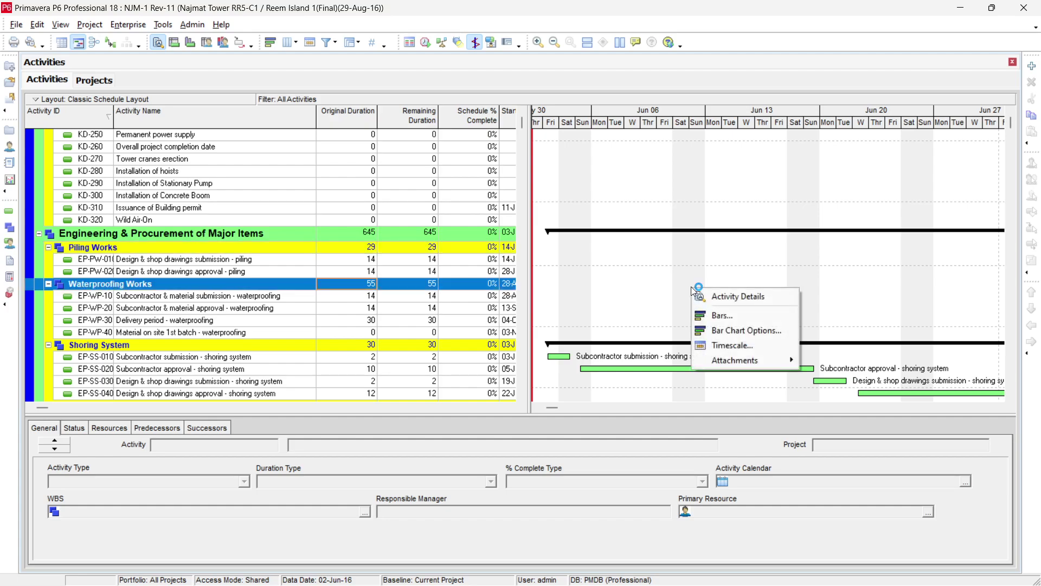
pyautogui.click(726, 332)
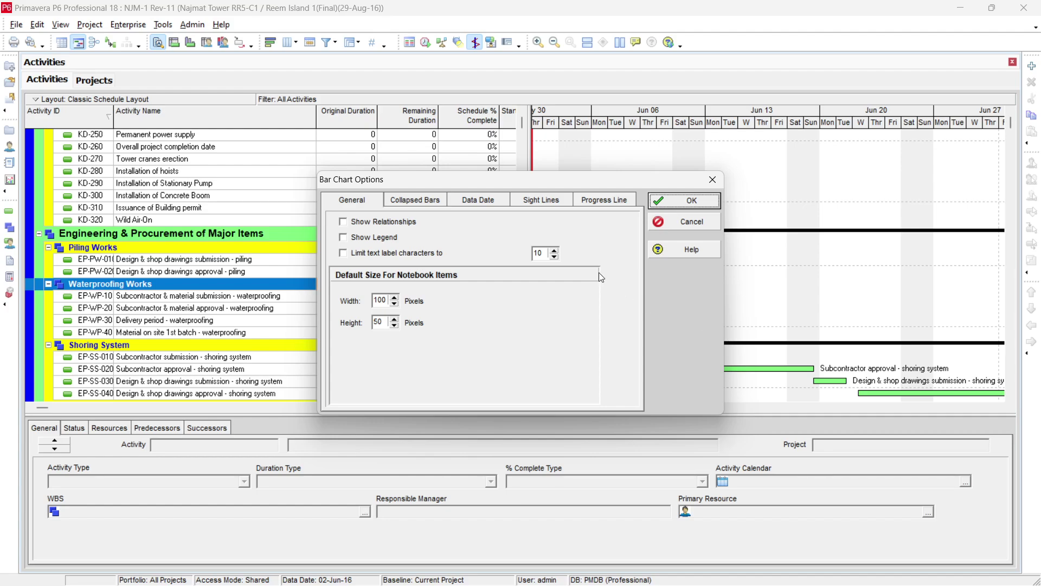
pyautogui.click(548, 201)
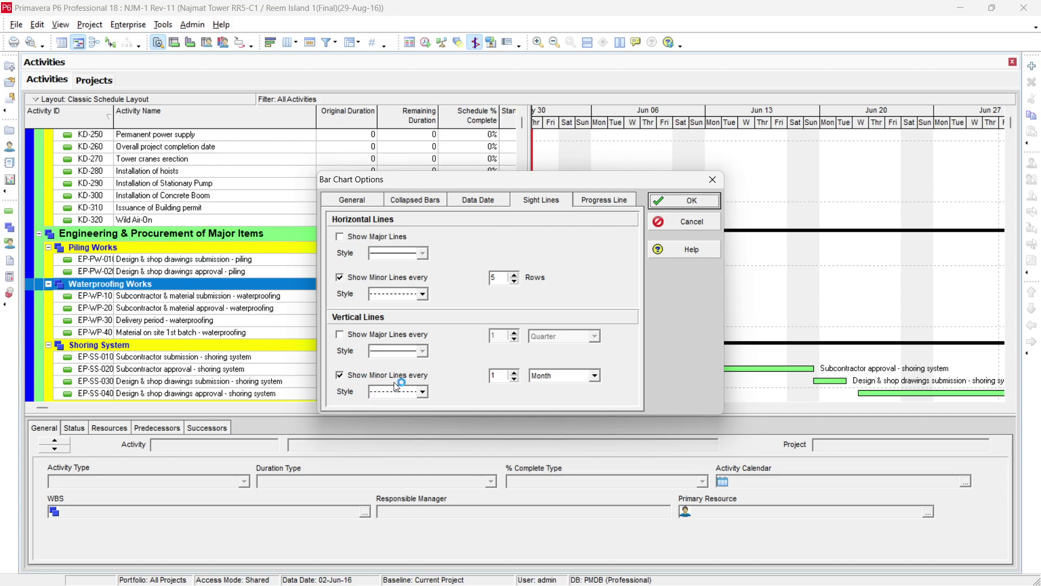
pyautogui.click(593, 378)
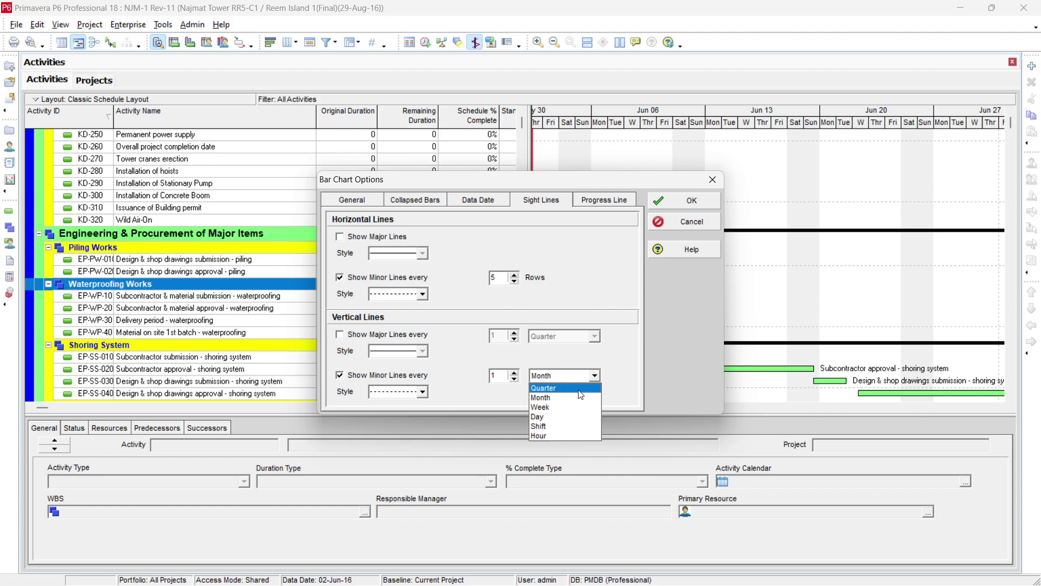
pyautogui.click(570, 416)
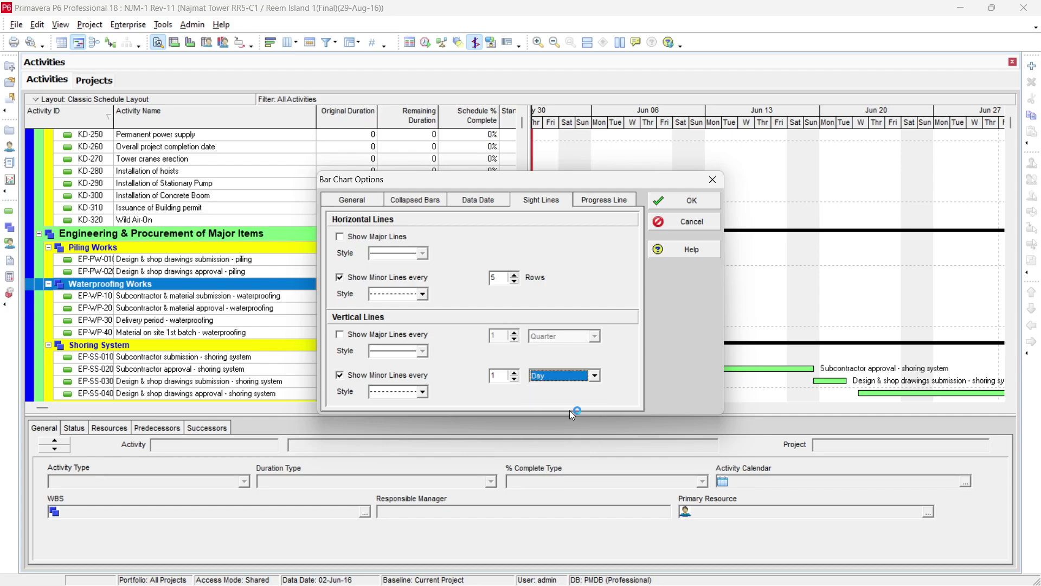
pyautogui.click(685, 205)
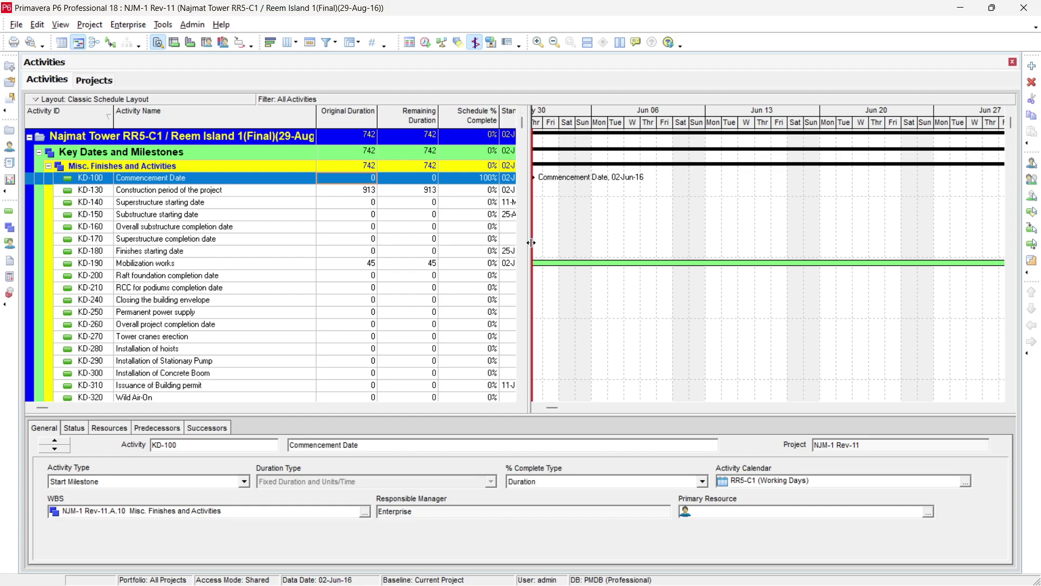
# Step: Widen the activity table area and remove the Remaining Duration and Schedule % Complete columns from the selected column options
pyautogui.moveTo(530, 242); pyautogui.dragTo(994, 260)
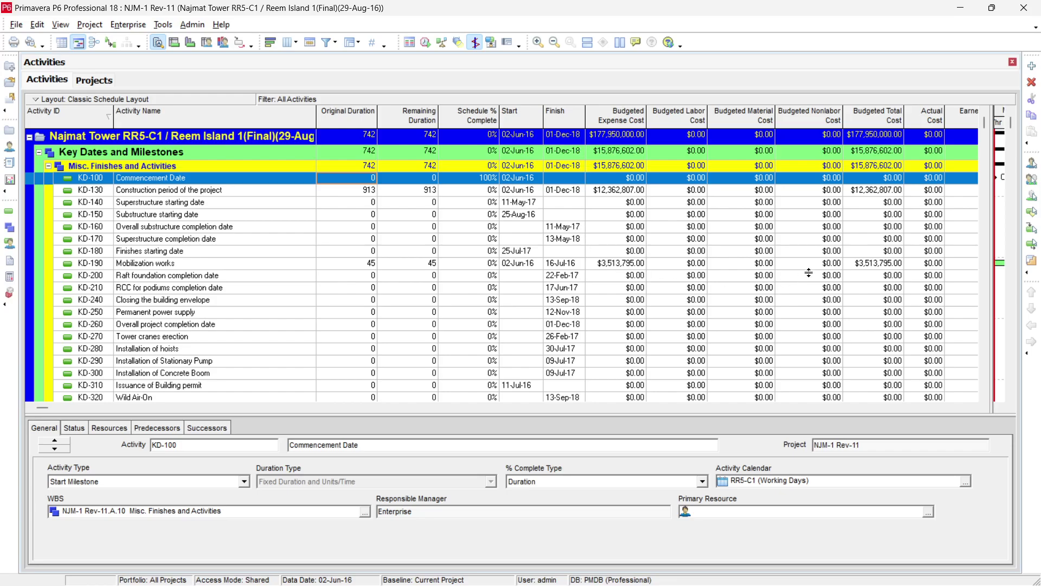
pyautogui.click(287, 44)
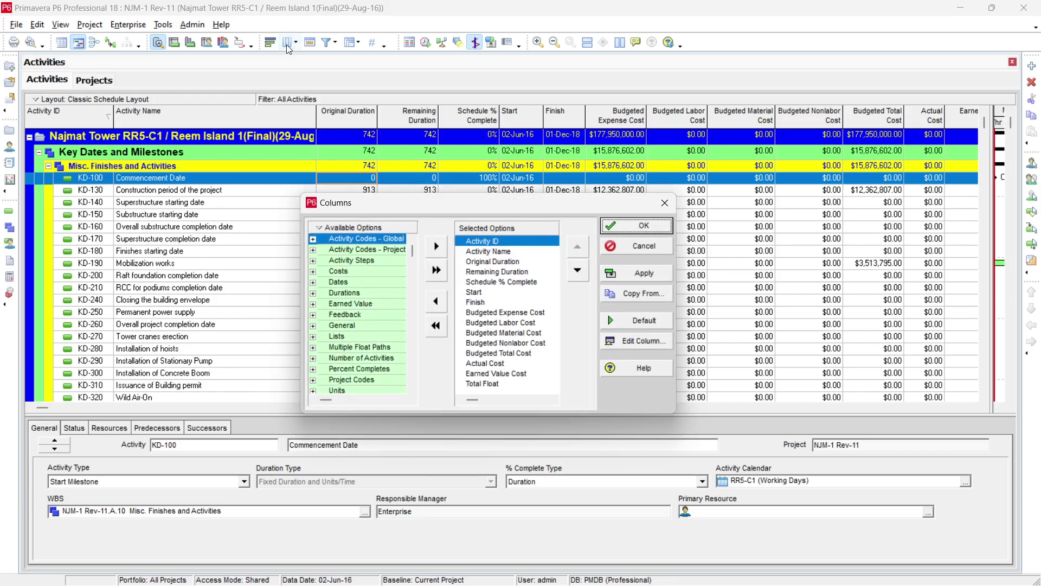
pyautogui.click(496, 273)
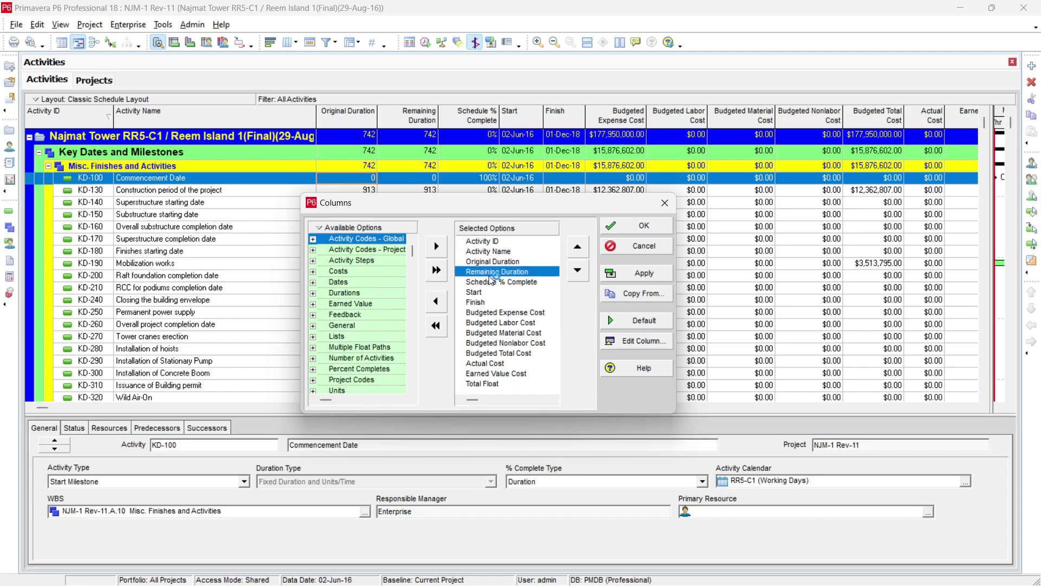
pyautogui.click(437, 301)
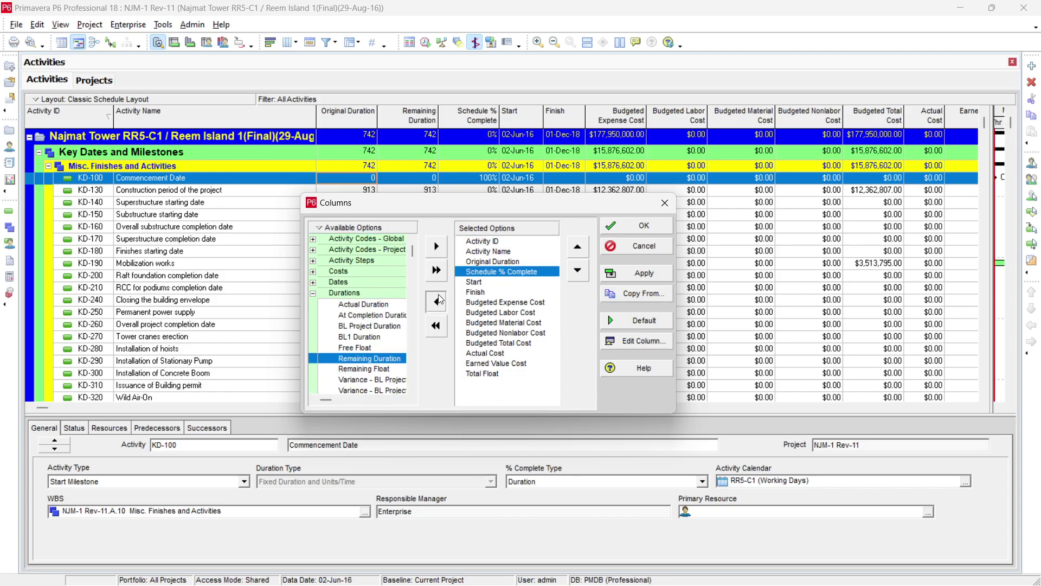
pyautogui.click(436, 301)
# Step: Remove the Budgeted Labor, Material, Nonlabor and Total Cost, Actual Cost and Earned Value Cost columns, and apply the column selection
pyautogui.click(512, 302)
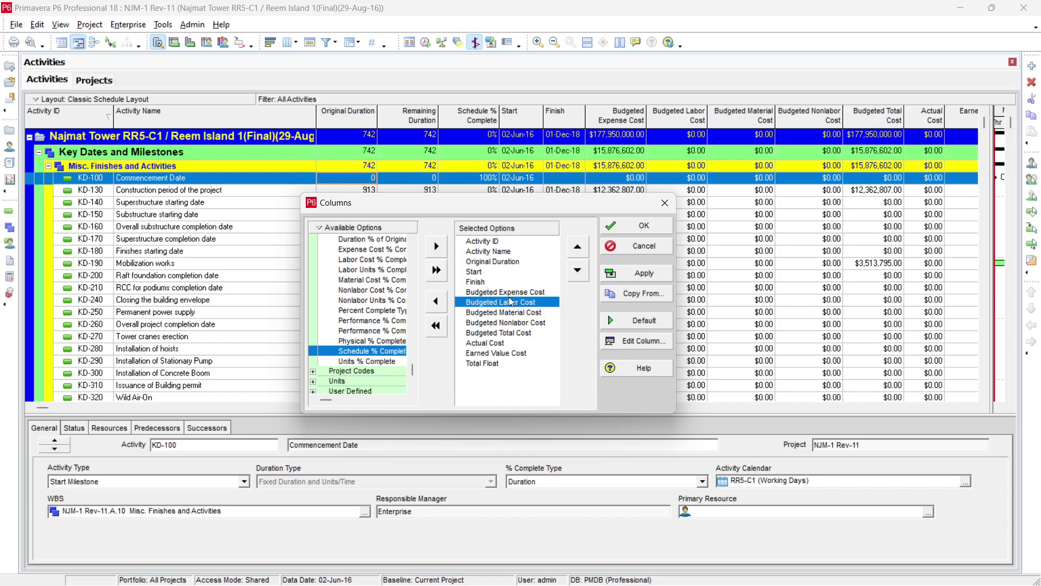
pyautogui.click(437, 302)
pyautogui.click(437, 302)
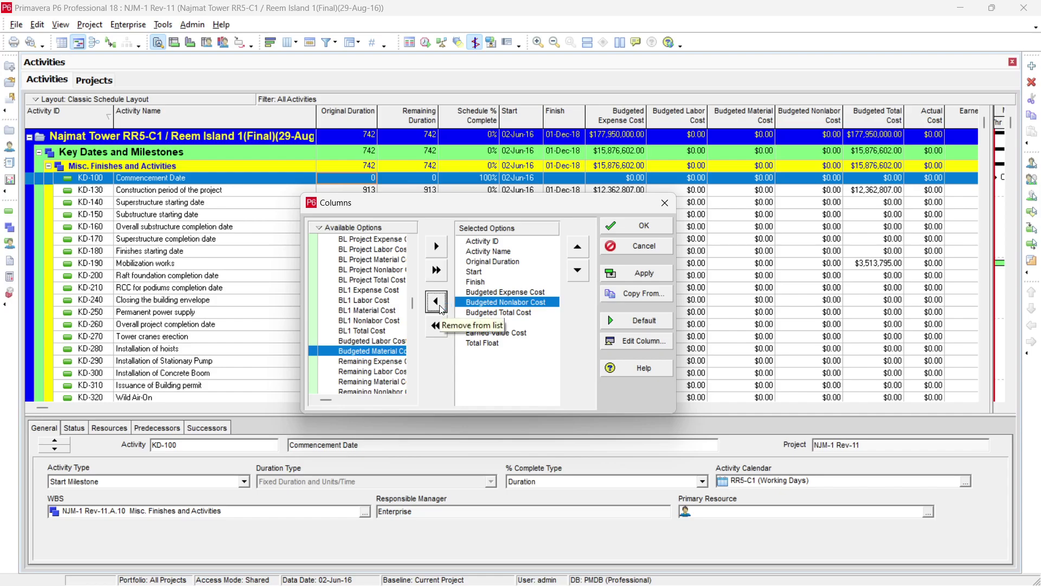
pyautogui.click(440, 307)
pyautogui.click(440, 307)
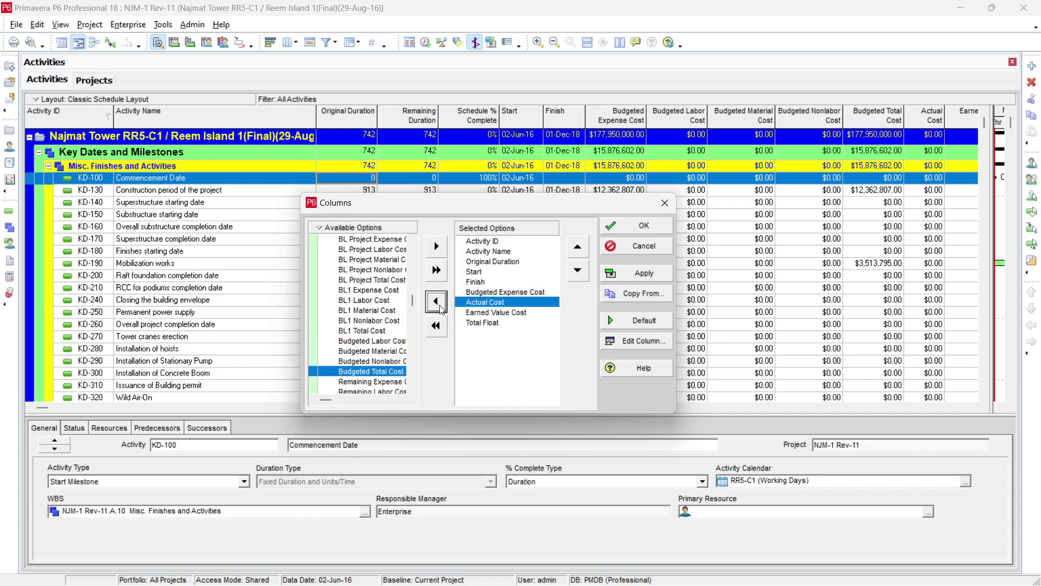
pyautogui.click(437, 302)
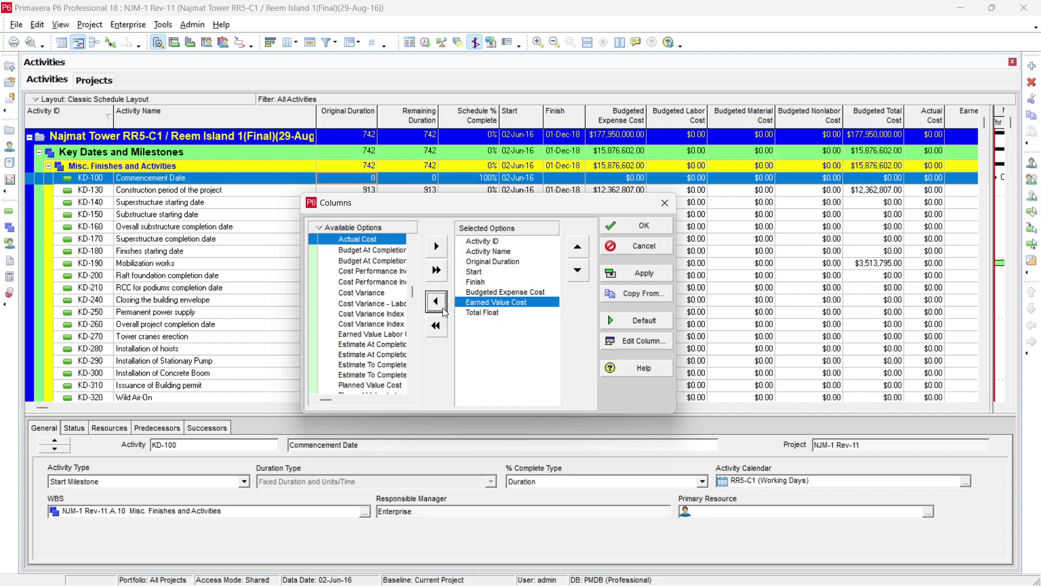
pyautogui.click(443, 309)
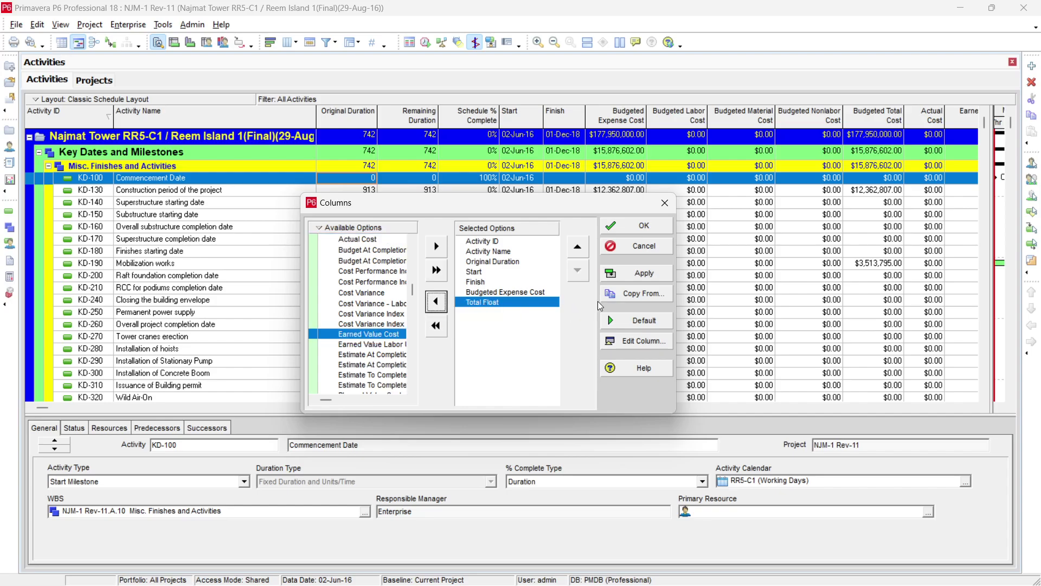
pyautogui.click(647, 273)
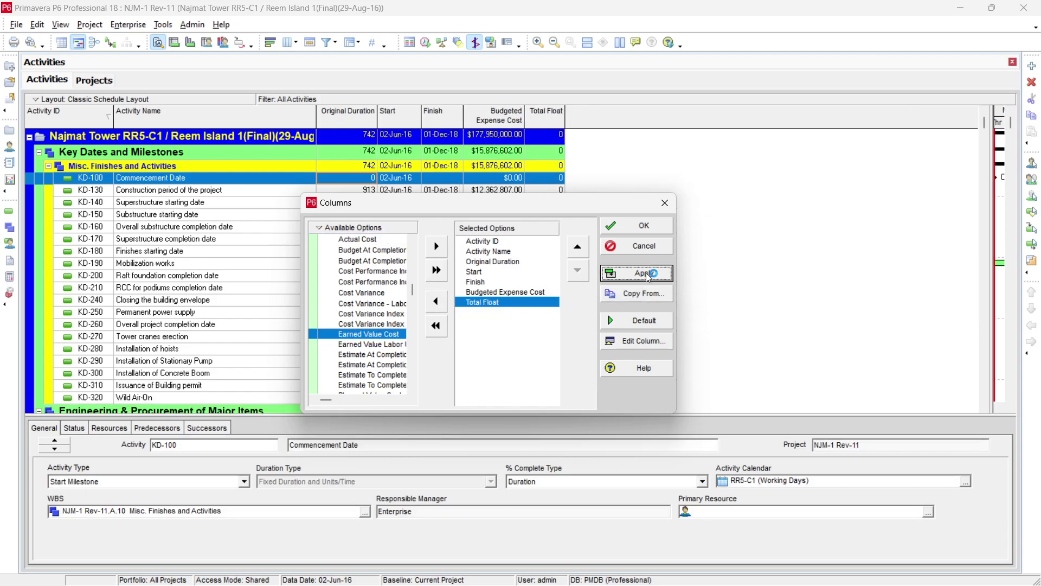
pyautogui.click(644, 225)
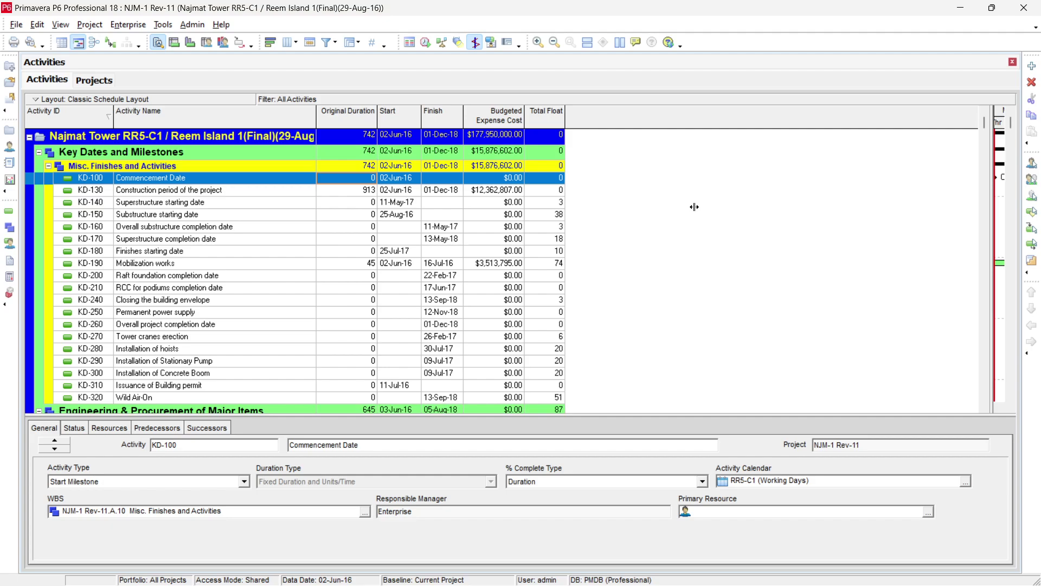
# Step: Narrow the activity table area to end near Total Float and reduce the widths of the Activity Name and Original Duration columns
pyautogui.moveTo(694, 207); pyautogui.dragTo(577, 202)
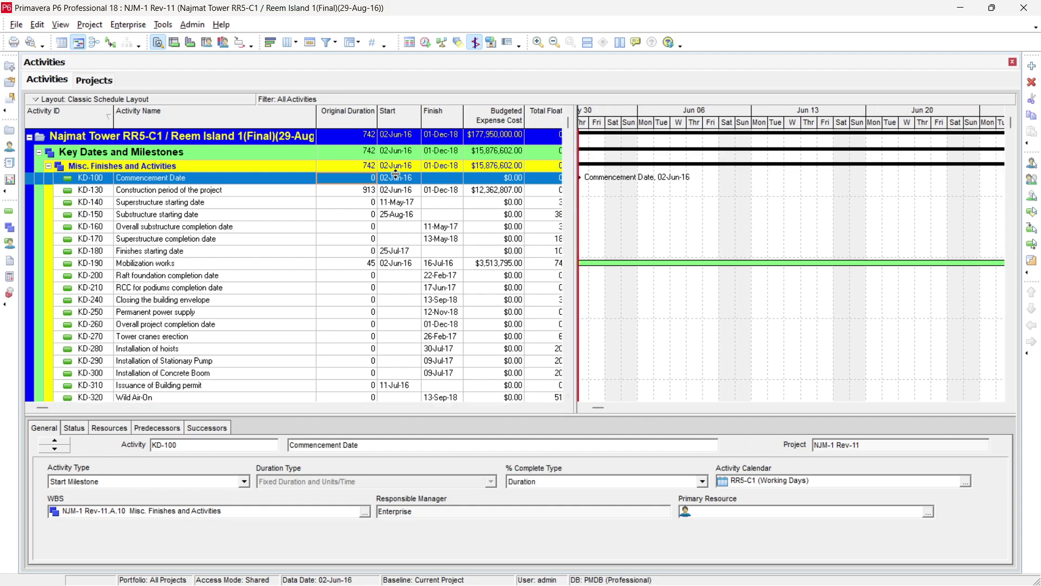
pyautogui.moveTo(376, 121); pyautogui.dragTo(299, 121)
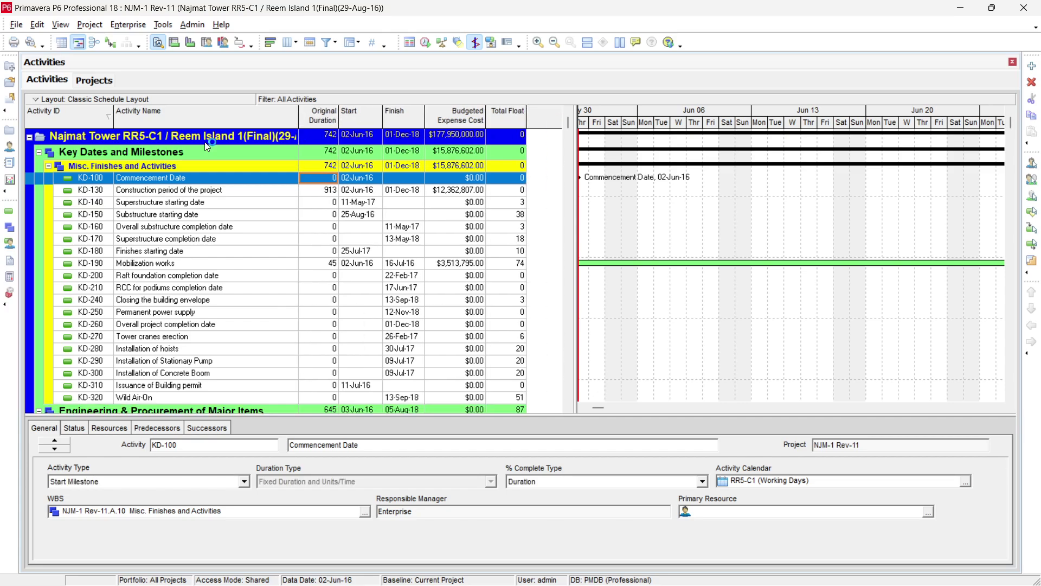
# Step: Enable shrinking of the vertical grouping bands in the Group and Sort options and apply it to the activity table
pyautogui.click(42, 215)
pyautogui.scroll(-10, 43, 219)
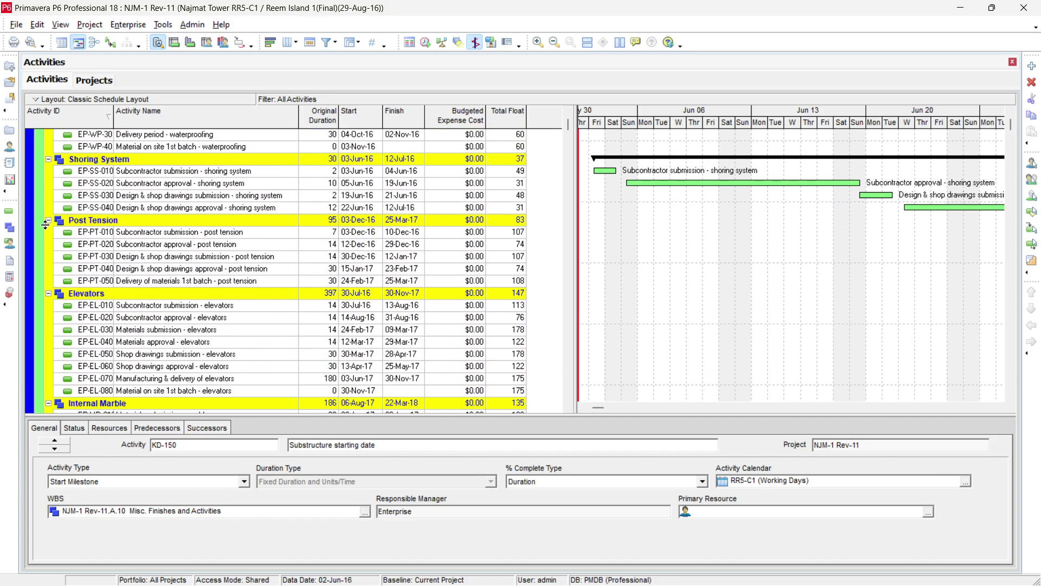
pyautogui.scroll(-5, 45, 225)
pyautogui.scroll(10, 46, 224)
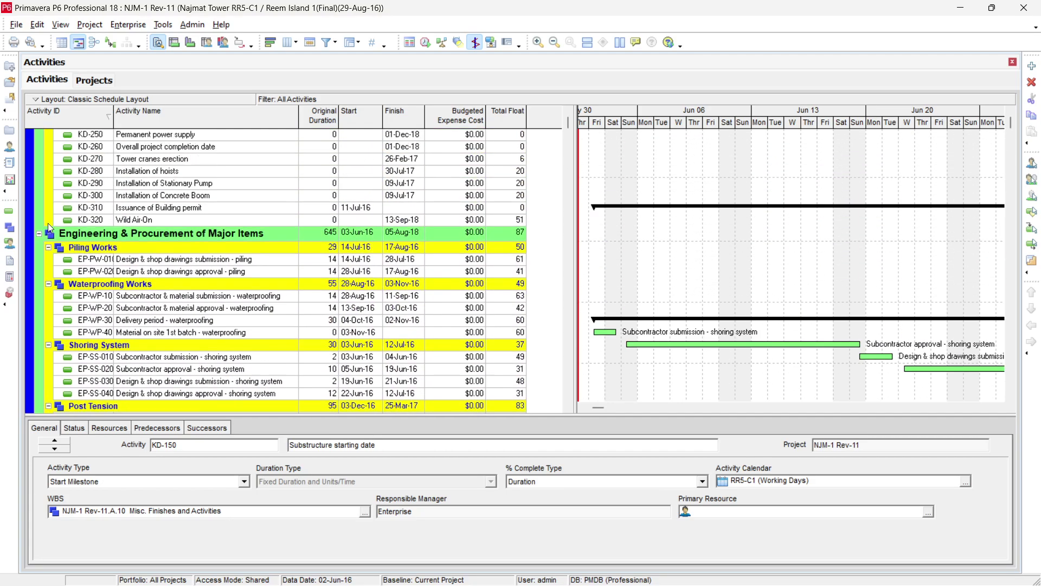
pyautogui.scroll(5, 48, 223)
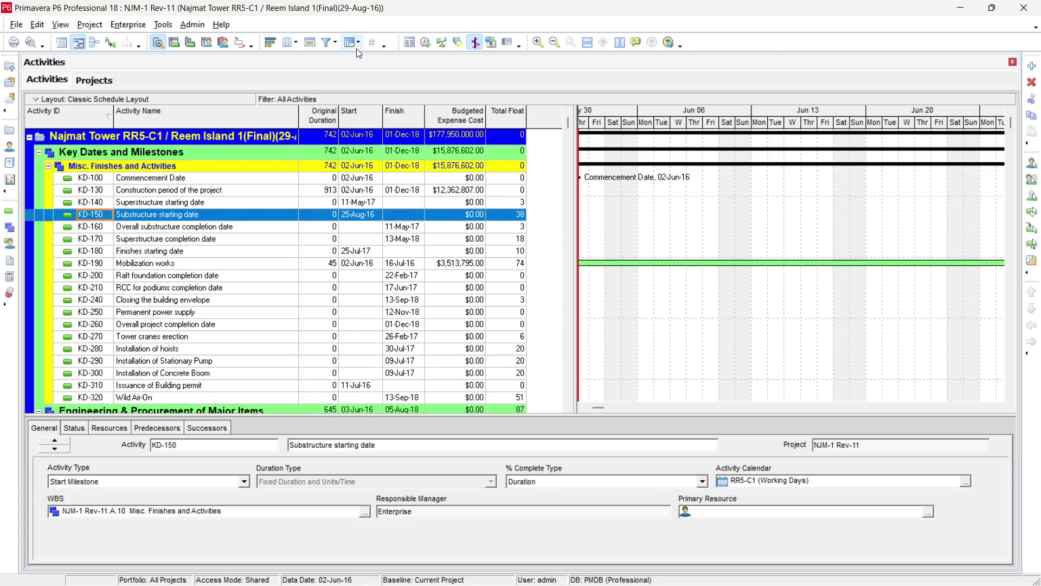
pyautogui.click(351, 46)
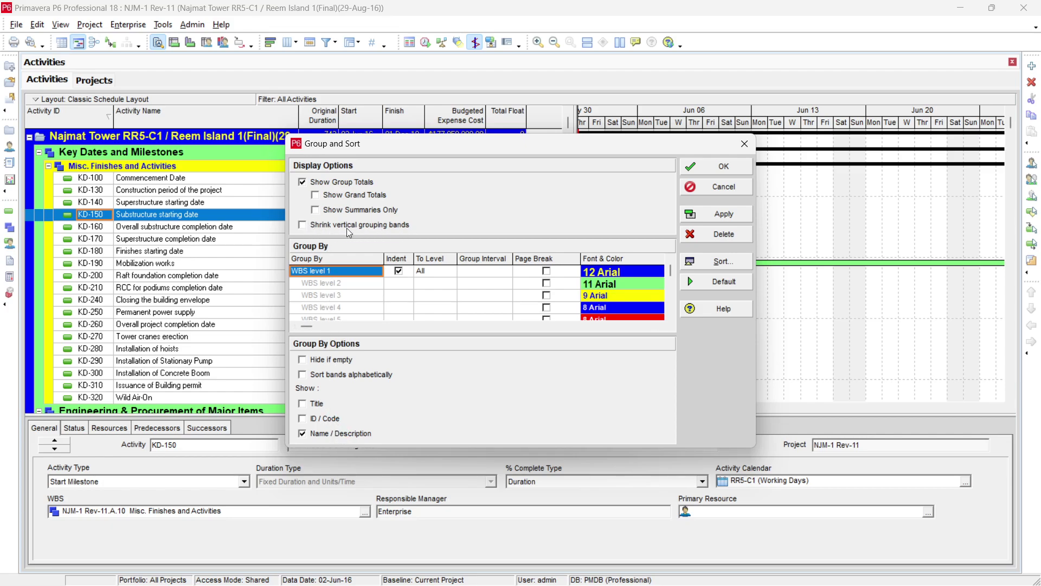
pyautogui.click(302, 225)
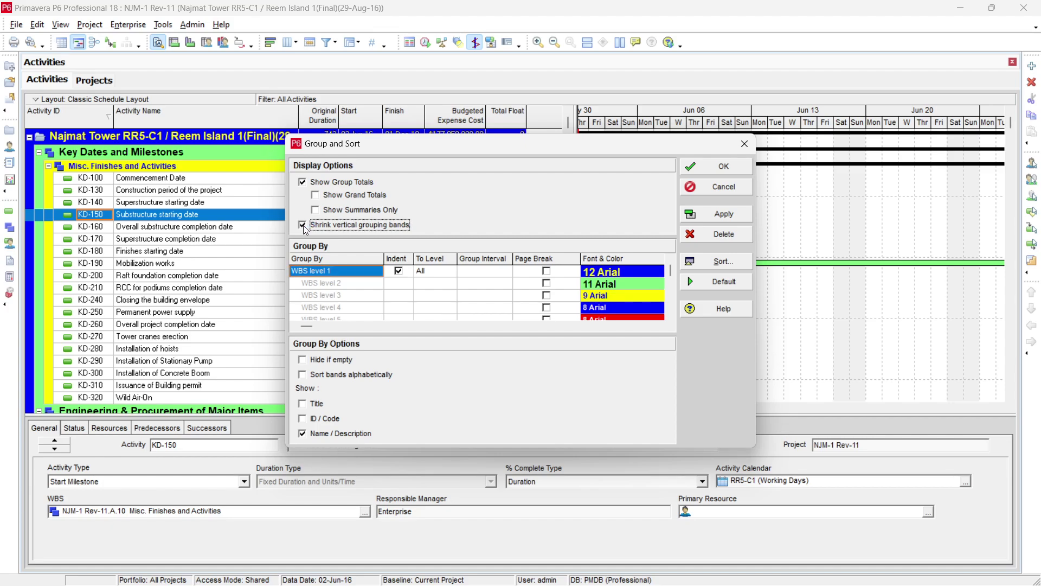
pyautogui.click(724, 216)
pyautogui.click(715, 166)
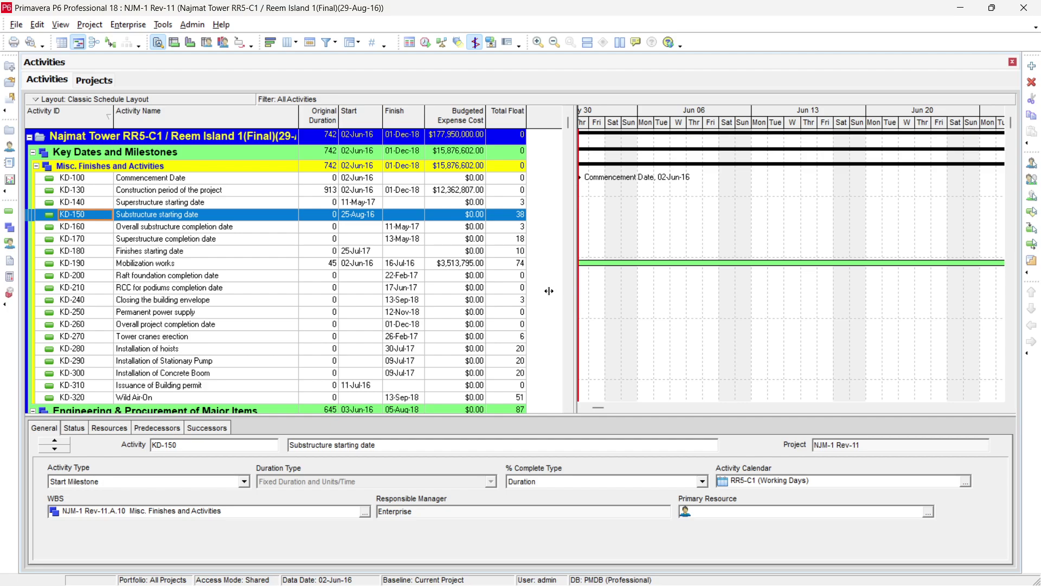
# Step: Narrow the activity table slightly and compress the Gantt timescale until the project's summary bars fit across the chart
pyautogui.moveTo(549, 291); pyautogui.dragTo(536, 293)
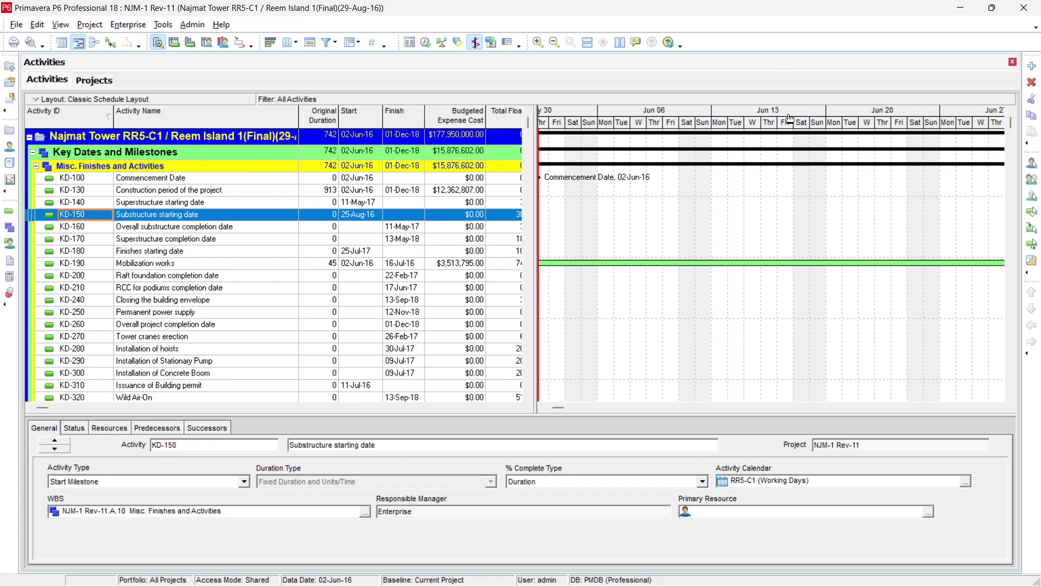
pyautogui.moveTo(791, 124); pyautogui.dragTo(568, 140)
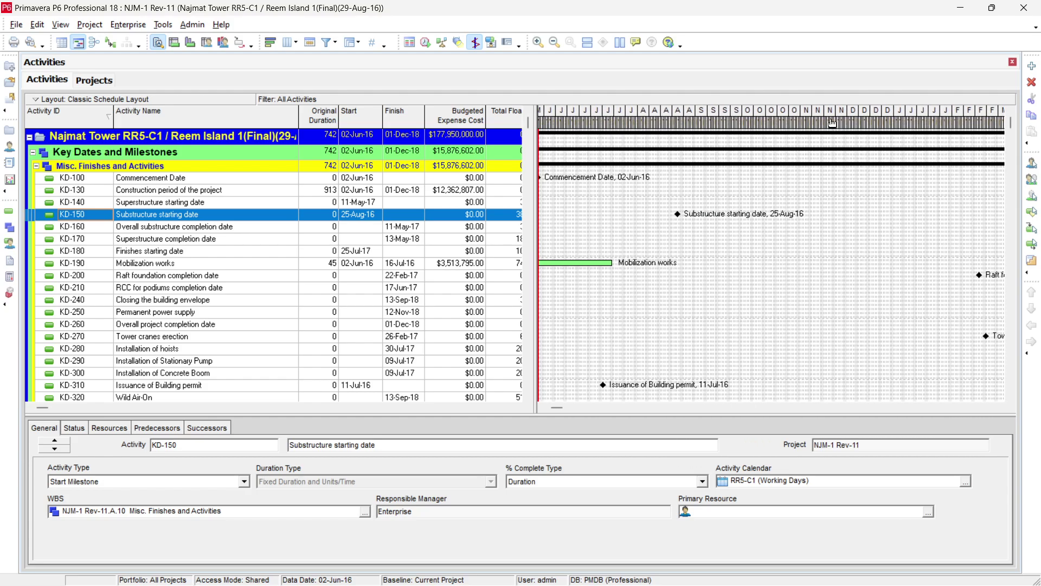
pyautogui.moveTo(840, 125); pyautogui.dragTo(602, 123)
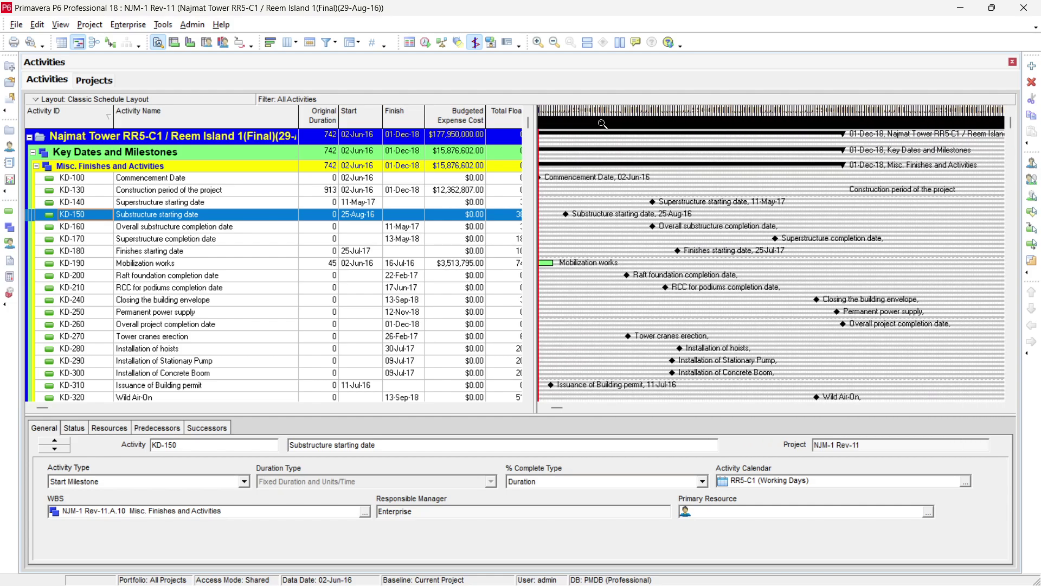
pyautogui.moveTo(807, 124); pyautogui.dragTo(944, 129)
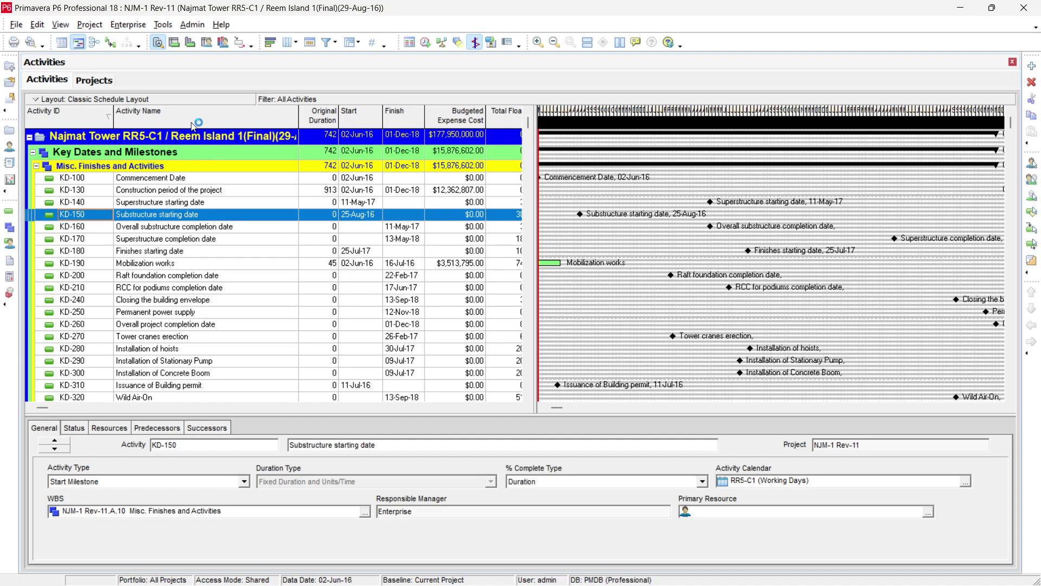
# Step: Save the current layout under the new name "One Month LookAhead" for the current user
pyautogui.click(170, 100)
pyautogui.moveTo(130, 115)
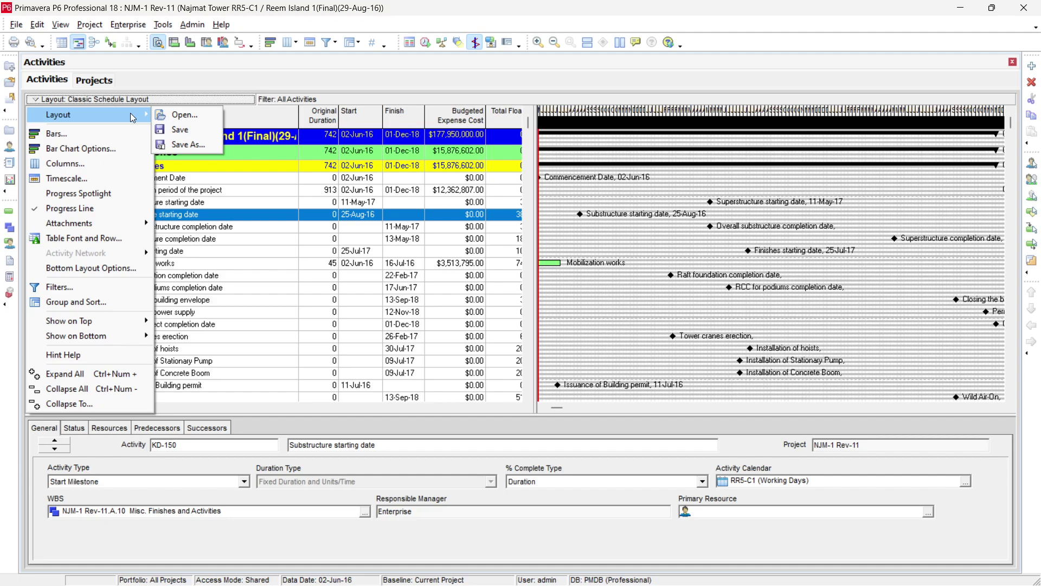
pyautogui.click(184, 143)
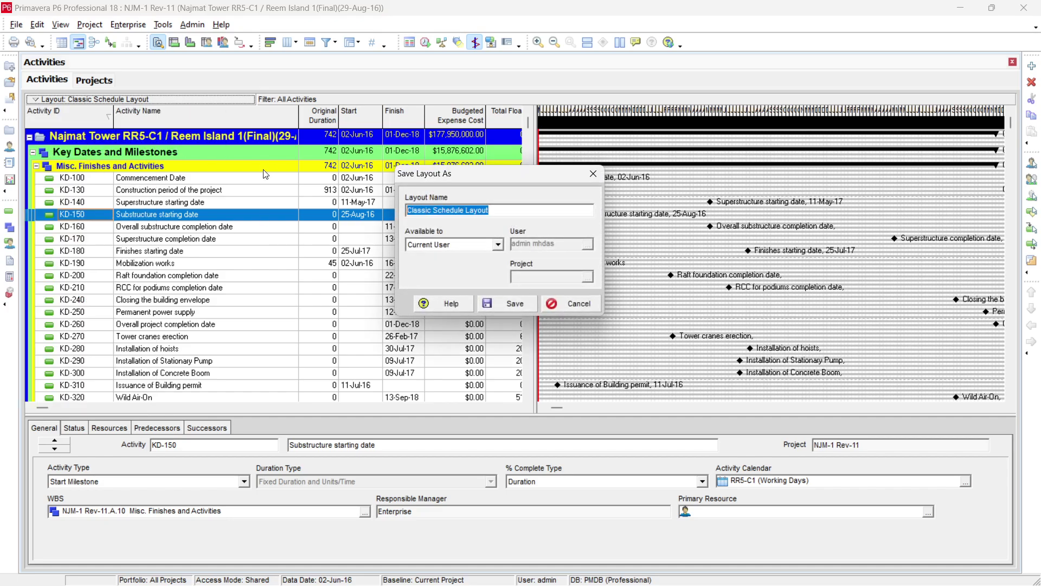
pyautogui.write('one')
pyautogui.press('BackSpace')
pyautogui.press('BackSpace')
pyautogui.press('BackSpace')
pyautogui.write('One ')
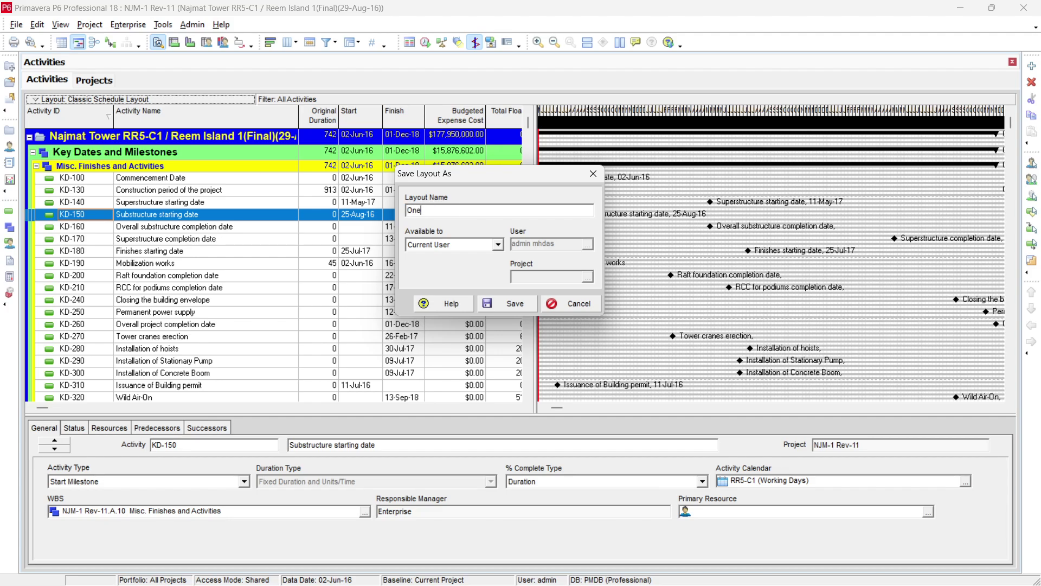
pyautogui.write('Month LookAhead')
pyautogui.click(519, 305)
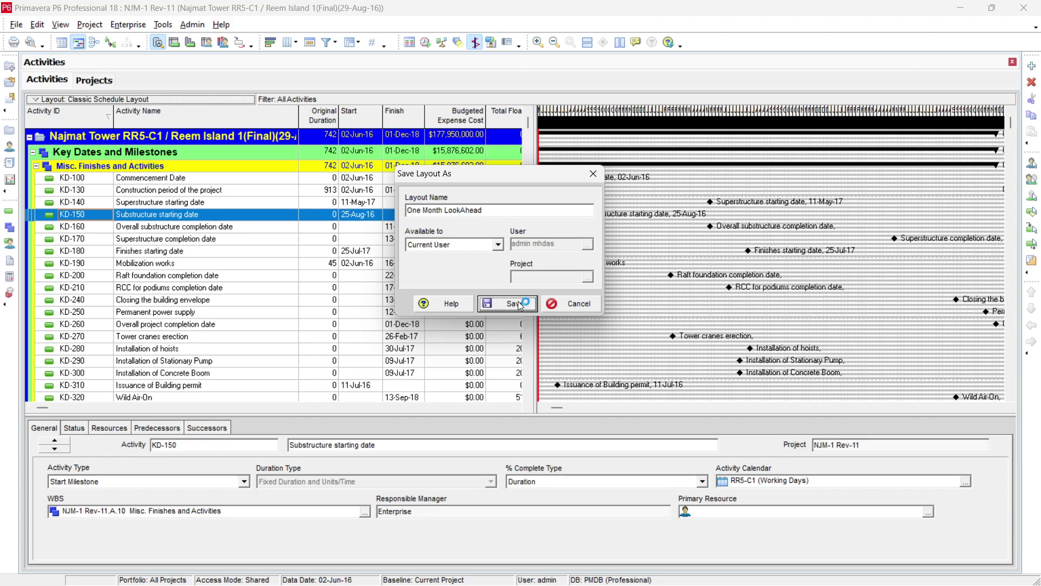
# Step: Open the saved One Month LookAhead layout from the user's own layouts
pyautogui.click(141, 104)
pyautogui.moveTo(81, 115)
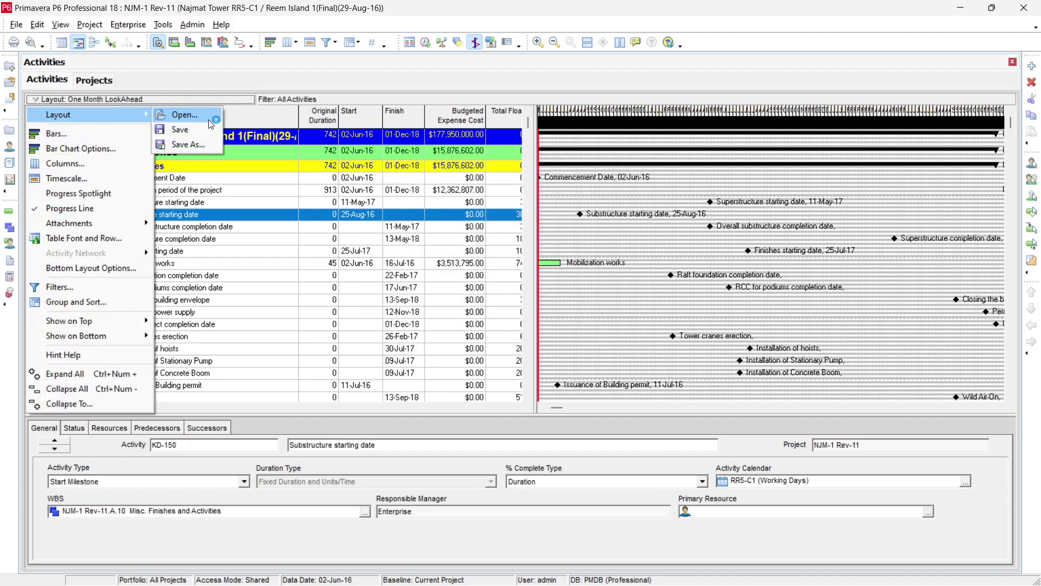
pyautogui.click(209, 119)
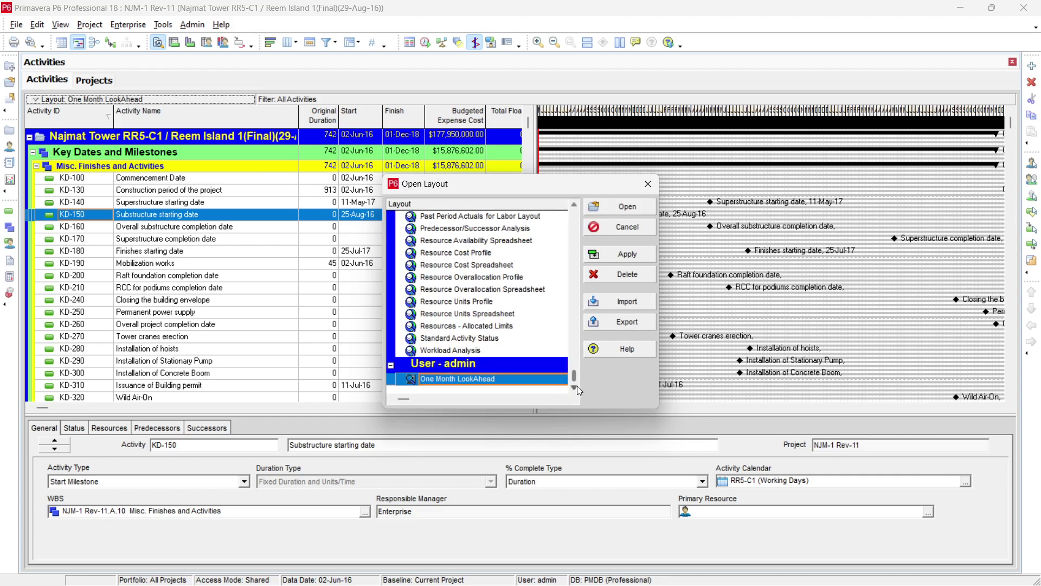
pyautogui.moveTo(575, 377)
pyautogui.mouseDown()
pyautogui.moveTo(579, 217)
pyautogui.moveTo(590, 376)
pyautogui.mouseUp()
pyautogui.click(628, 207)
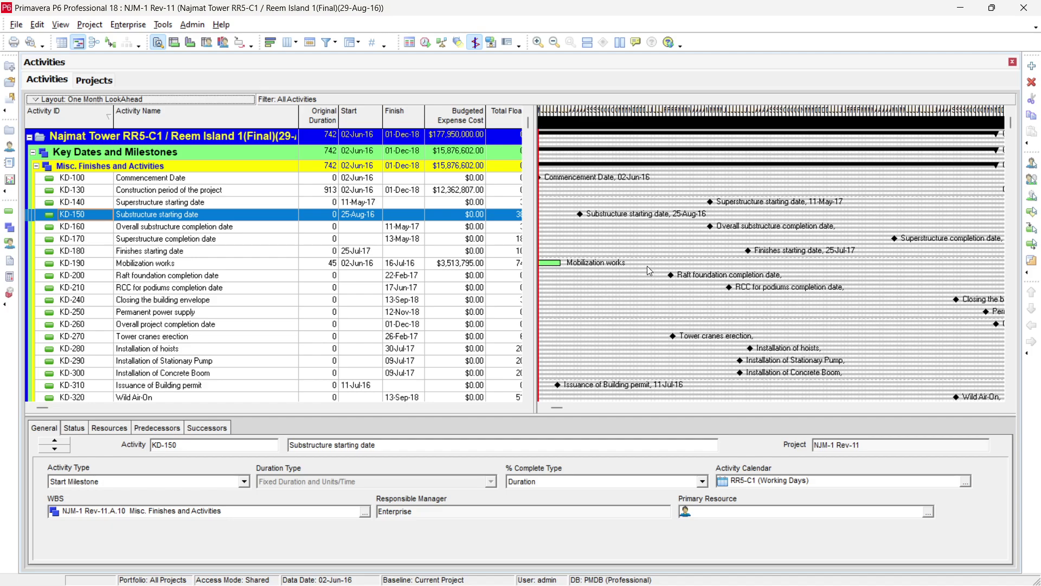
# Step: Rename the user-defined filter "2 Weeks Ahead-PMC Training" to "2 Month Ahead-PMC Training", keeping its date criteria
pyautogui.click(328, 42)
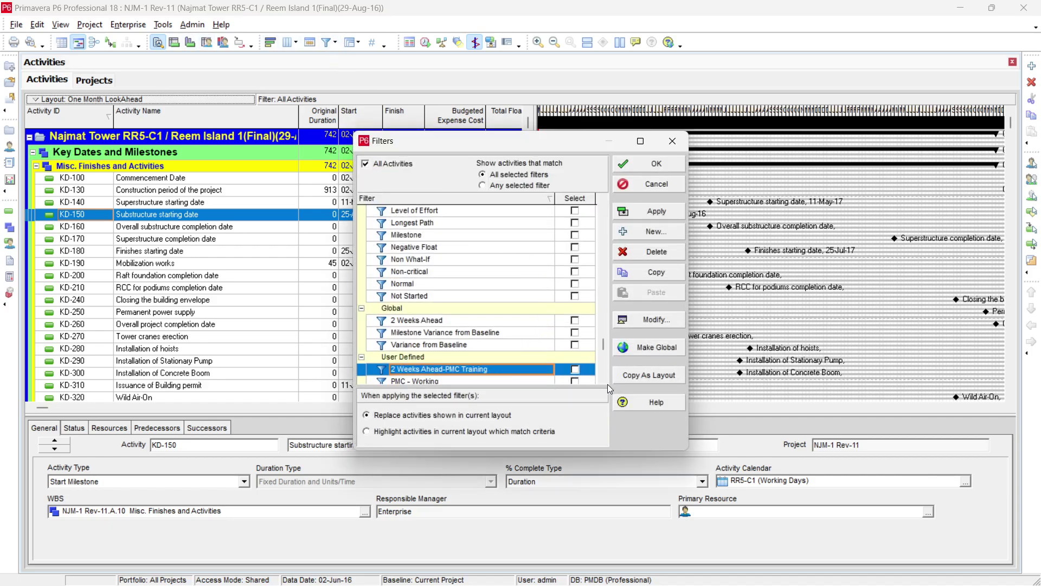
pyautogui.click(645, 319)
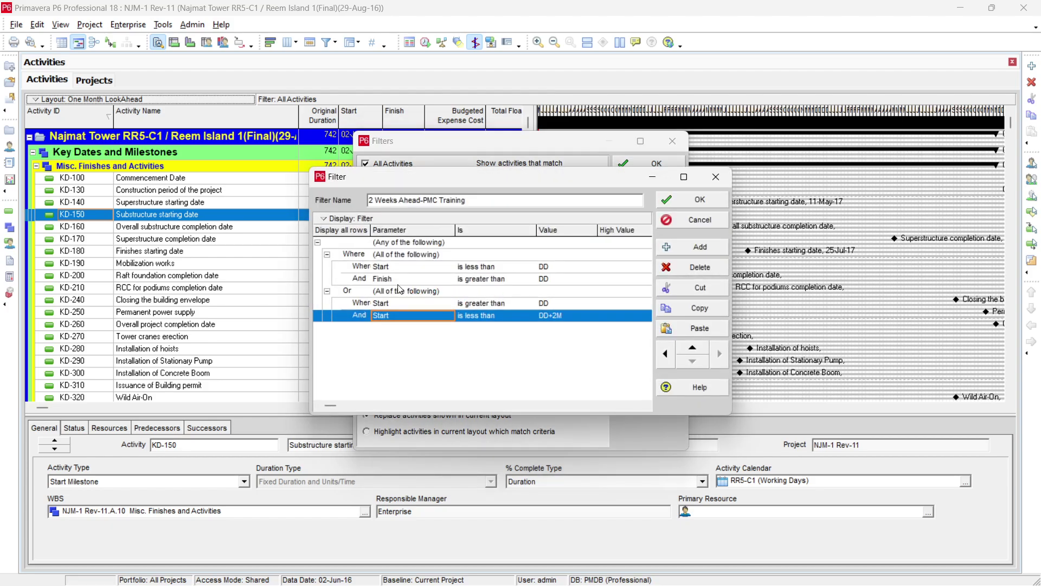
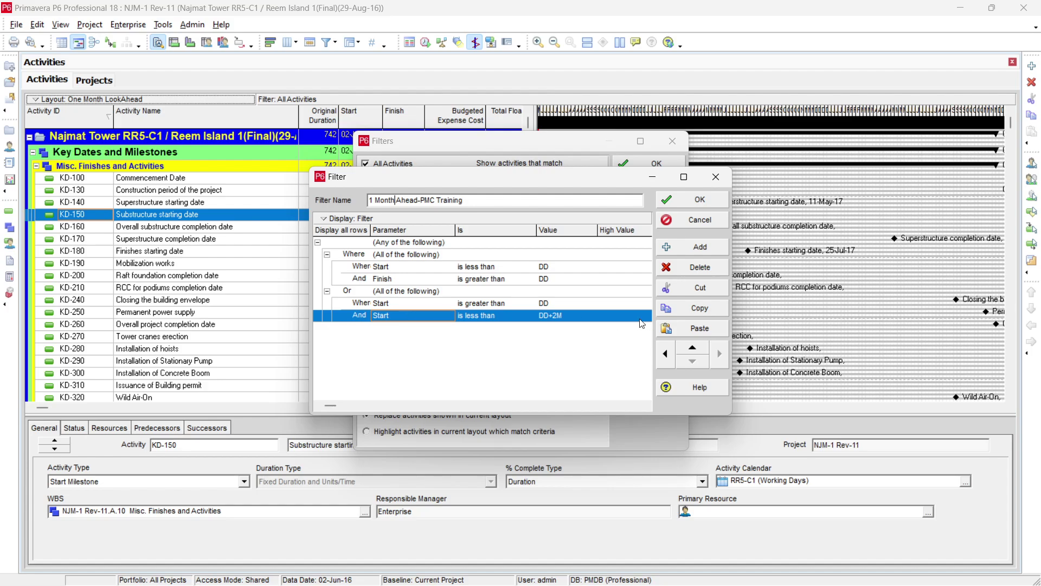
pyautogui.doubleClick(371, 200)
pyautogui.write('2')
pyautogui.click(700, 200)
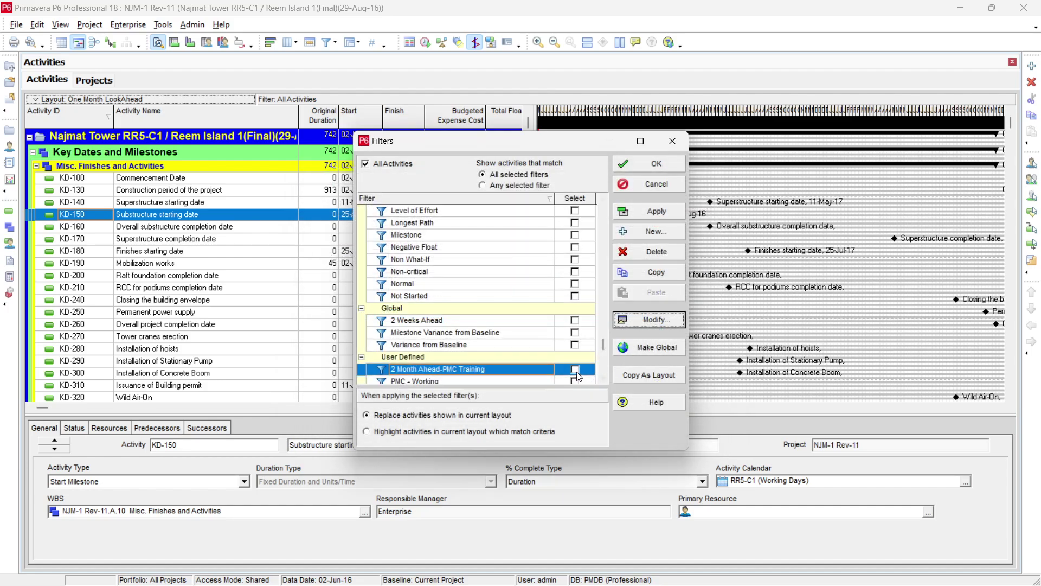
# Step: Apply the 2 Month Ahead-PMC Training filter to the current layout in place of All Activities
pyautogui.click(575, 370)
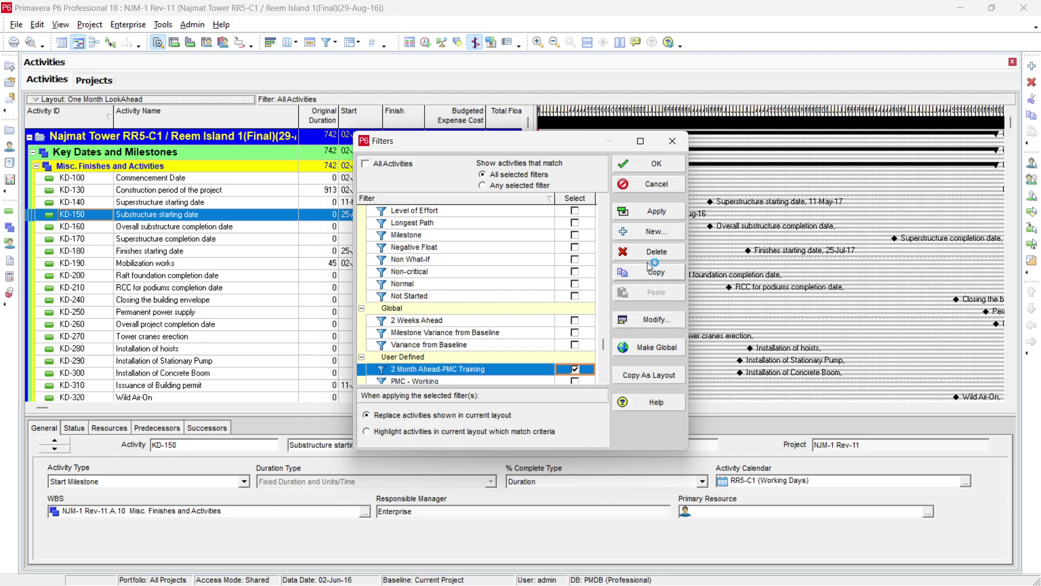
pyautogui.click(663, 210)
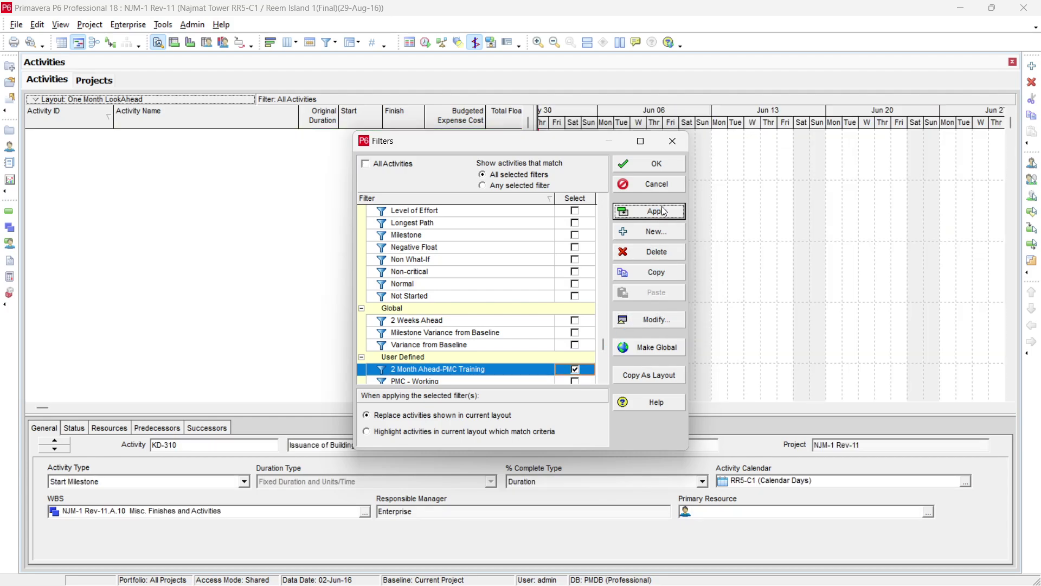
pyautogui.click(643, 166)
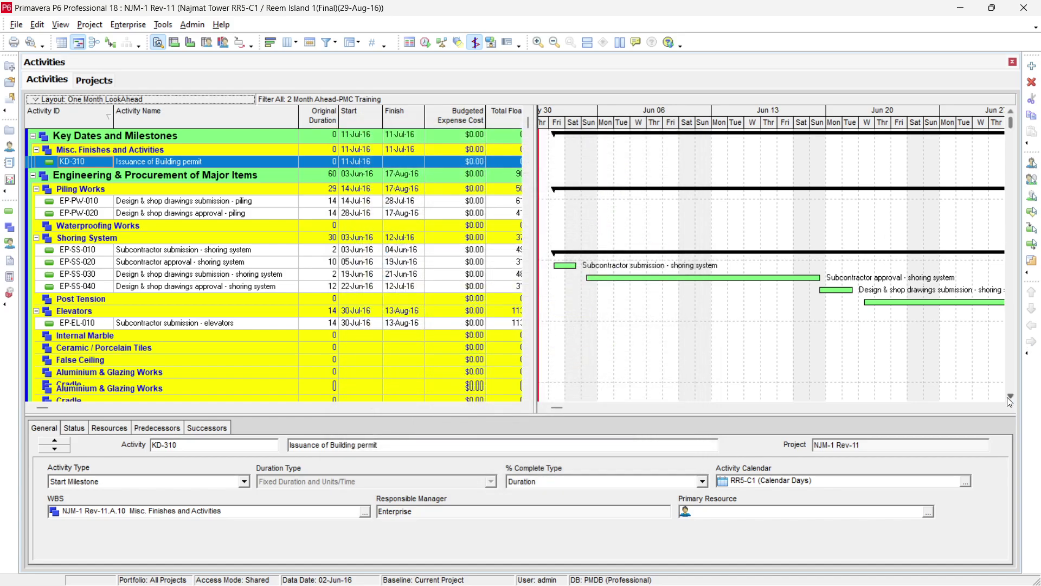
# Step: Hide the empty WBS bands in the filtered activity table through the Group and Sort options
pyautogui.scroll(-5, 530, 333)
pyautogui.scroll(-15, 365, 303)
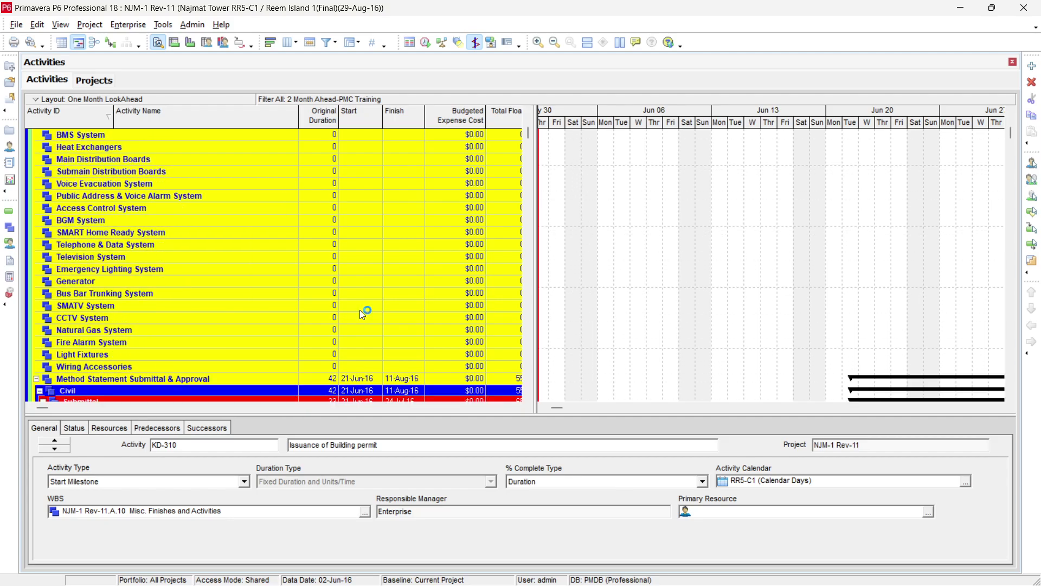
pyautogui.scroll(15, 240, 279)
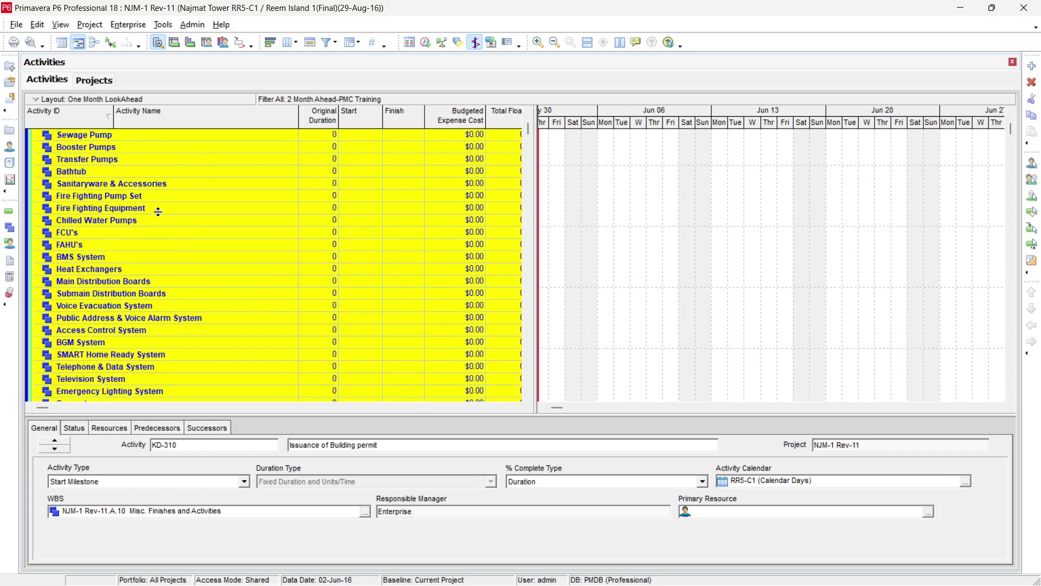
pyautogui.scroll(5, 160, 224)
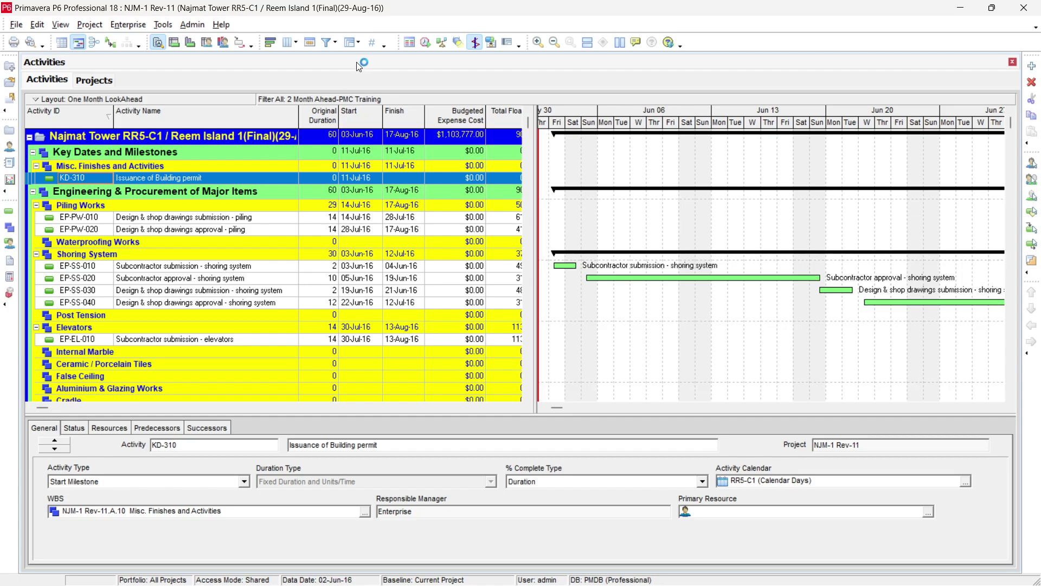
pyautogui.click(351, 46)
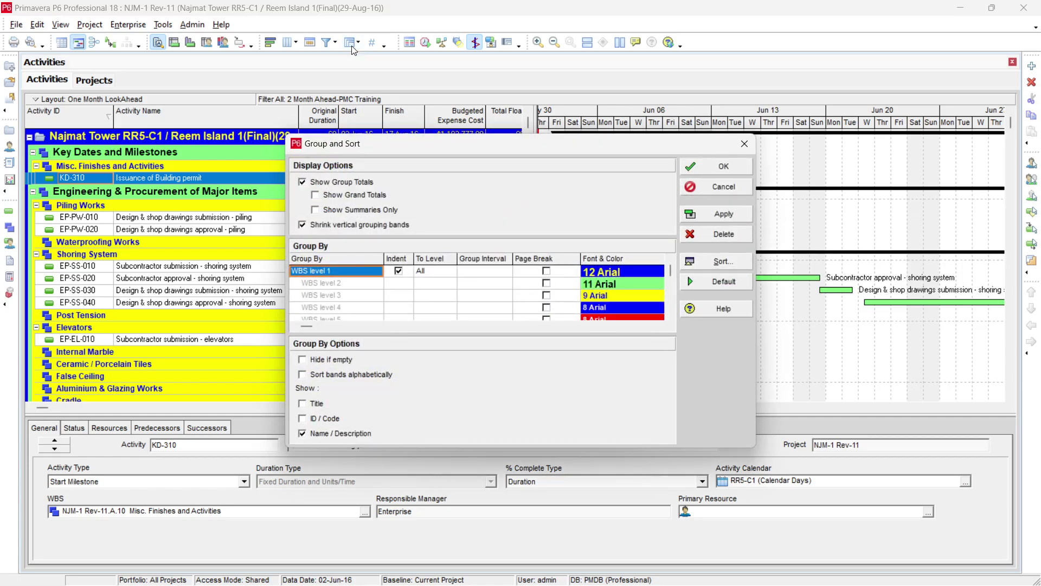
pyautogui.click(315, 361)
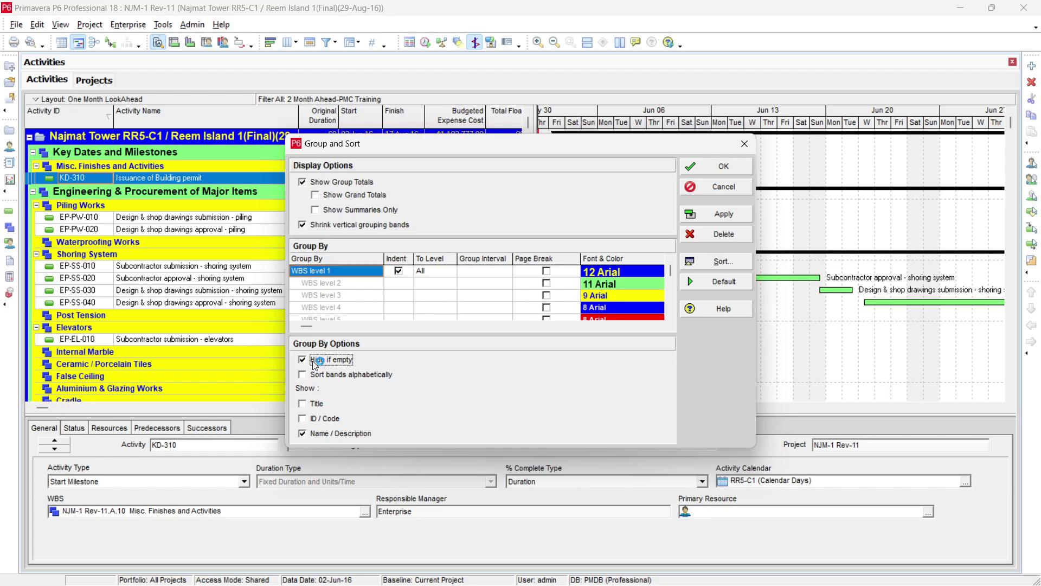
pyautogui.click(744, 216)
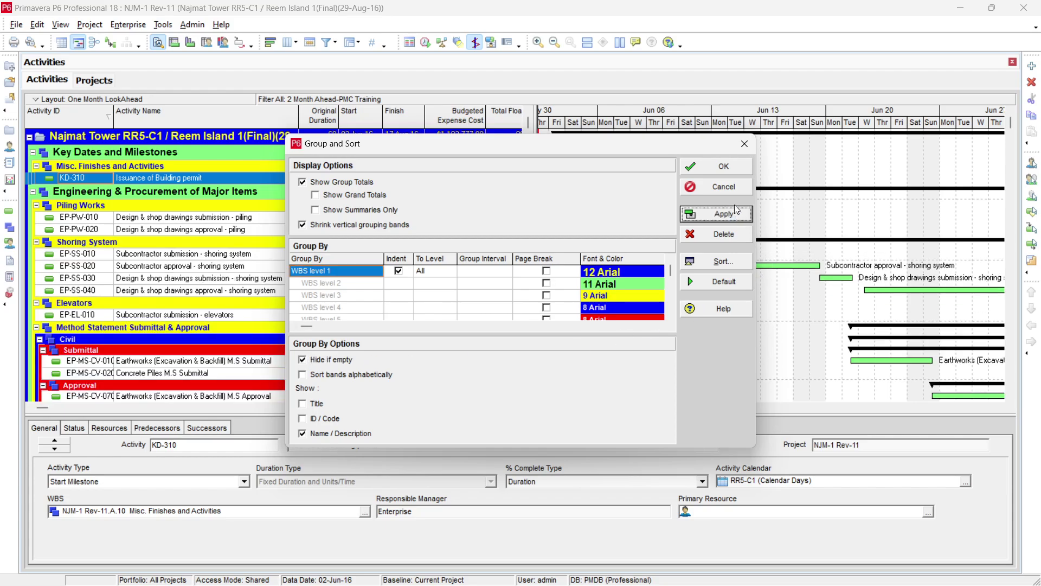
pyautogui.click(725, 167)
# Step: Rescale the Gantt timescale to weekly headings with single-letter days and fit the Total Float column fully into the table
pyautogui.scroll(-3, 681, 301)
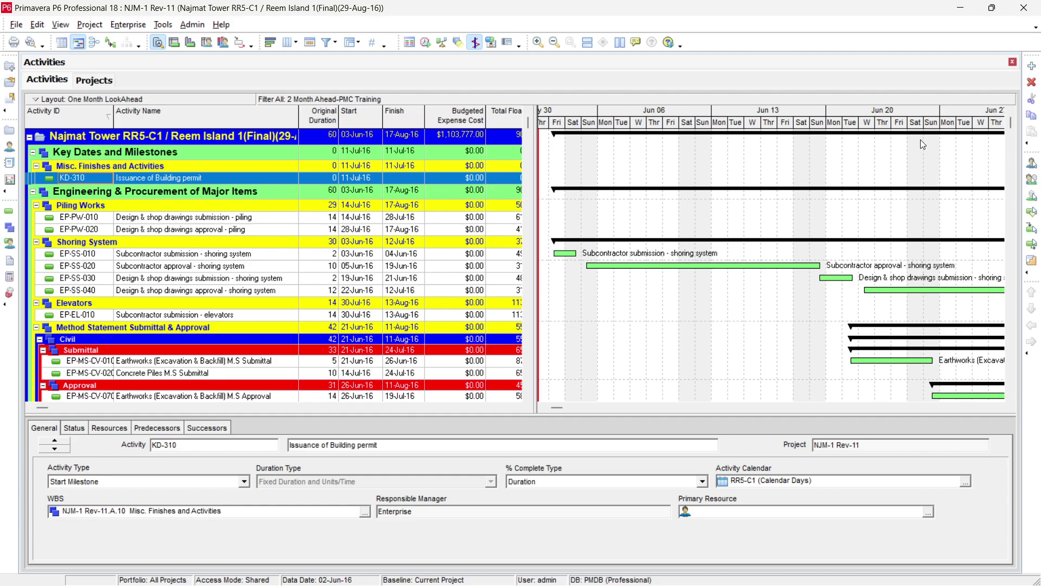
pyautogui.moveTo(907, 125); pyautogui.dragTo(673, 122)
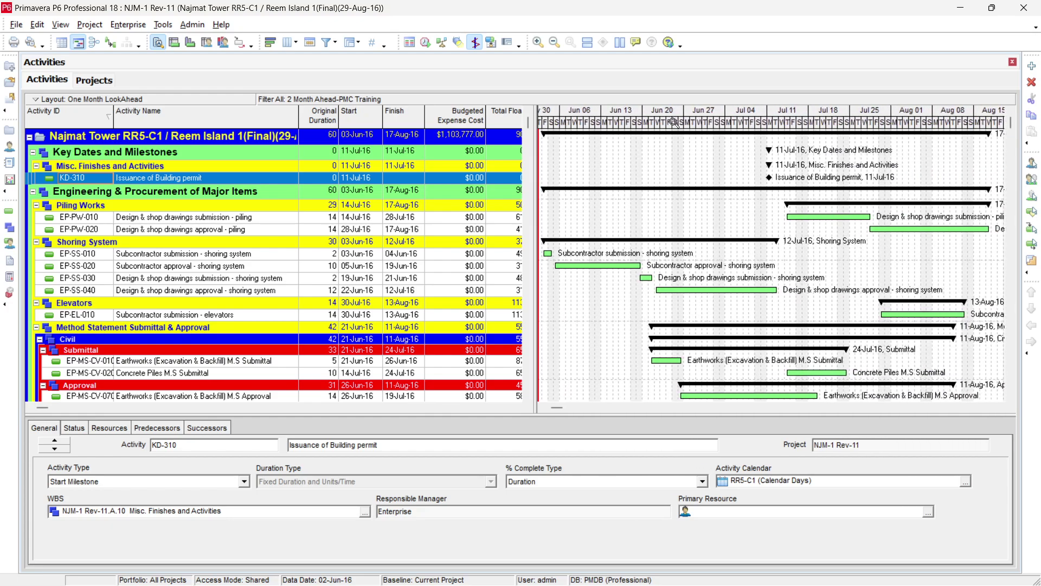
pyautogui.moveTo(486, 111); pyautogui.dragTo(523, 124)
pyautogui.moveTo(681, 124); pyautogui.dragTo(788, 127)
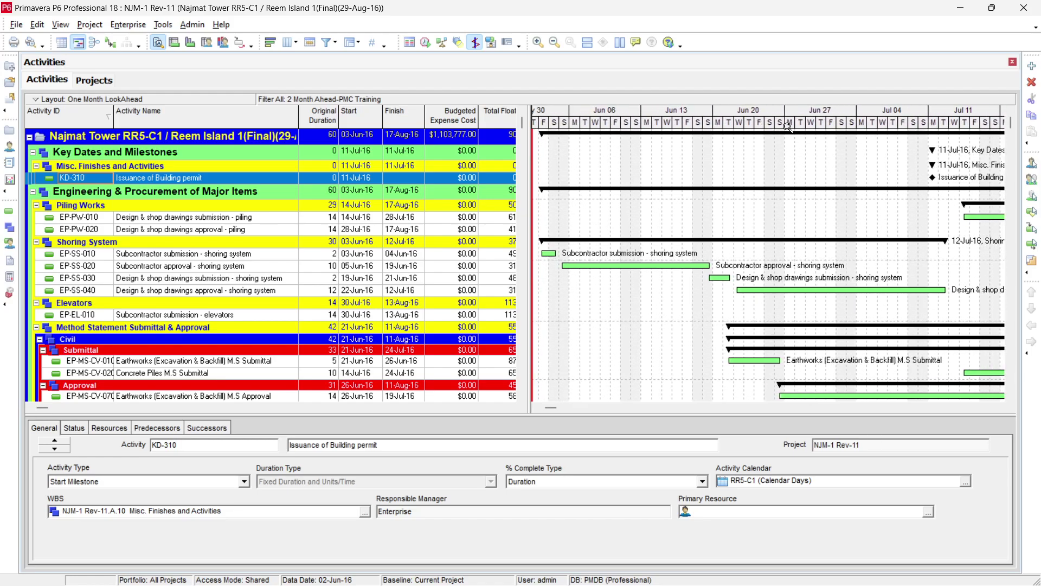
# Step: Narrow the Activity ID and Activity Name columns slightly and shrink the activity table to give the Gantt chart more room
pyautogui.moveTo(114, 120); pyautogui.dragTo(107, 120)
pyautogui.moveTo(291, 120); pyautogui.dragTo(287, 119)
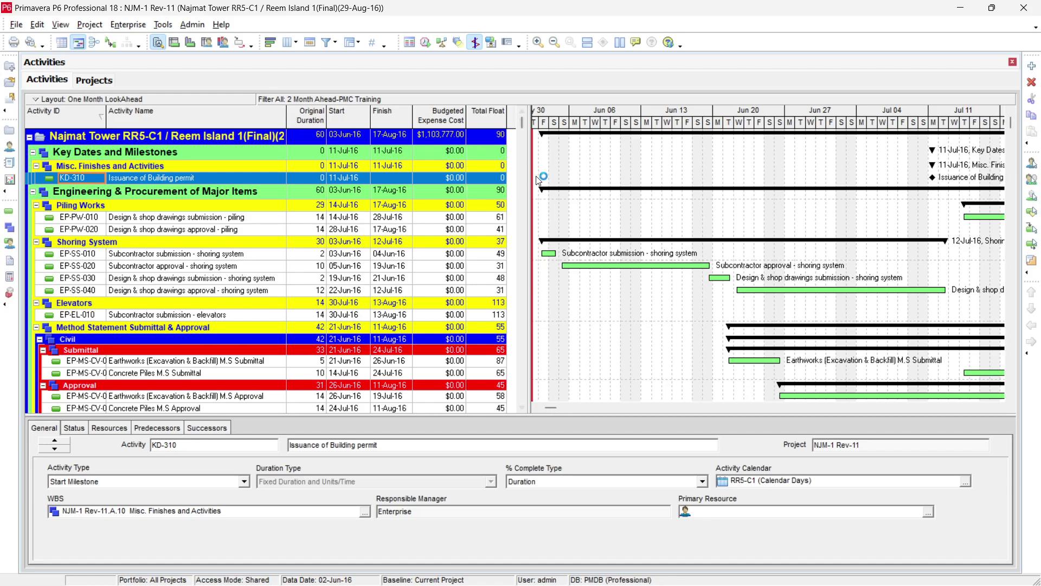
pyautogui.moveTo(527, 180); pyautogui.dragTo(518, 184)
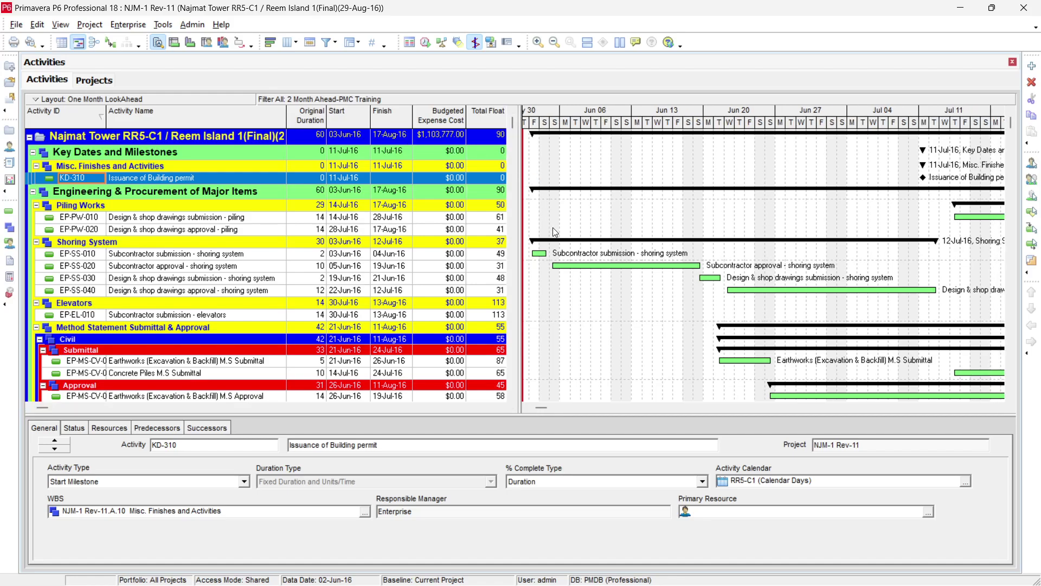
# Step: Enable calendar nonwork time necking for the Remaining Work bar and apply it to the Gantt chart
pyautogui.scroll(-3, 554, 232)
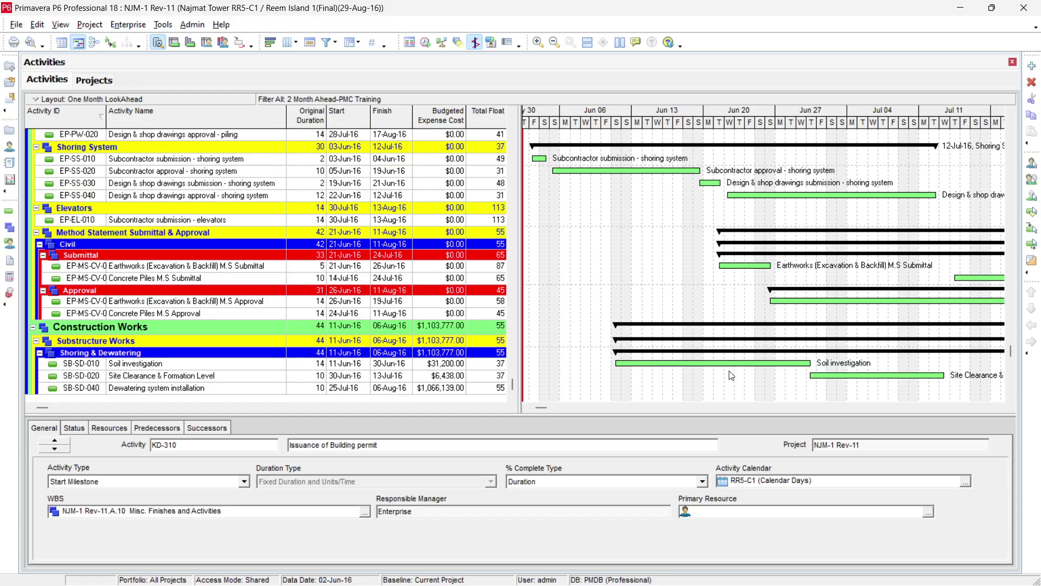
pyautogui.click(272, 46)
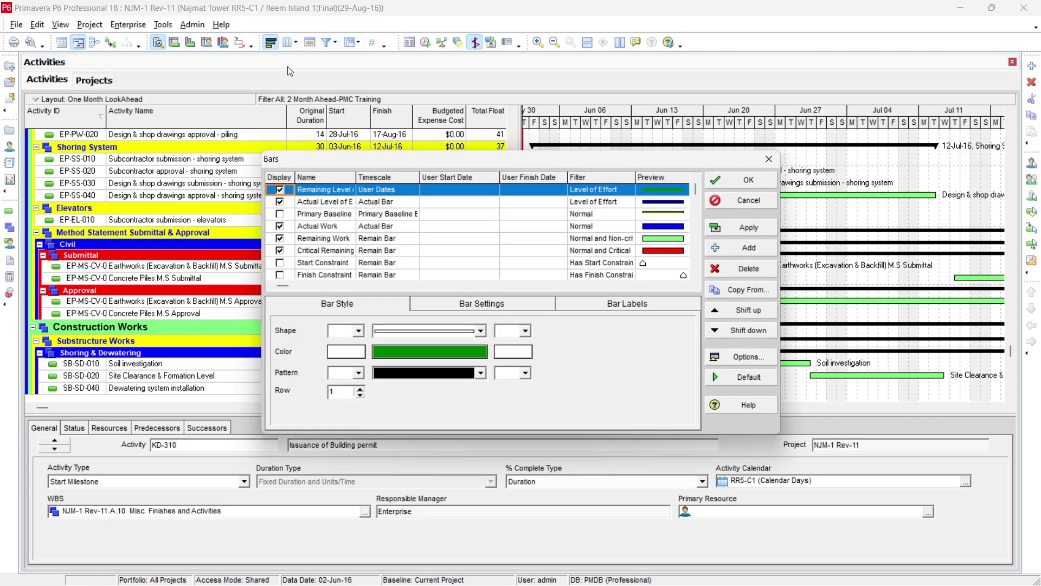
pyautogui.click(338, 241)
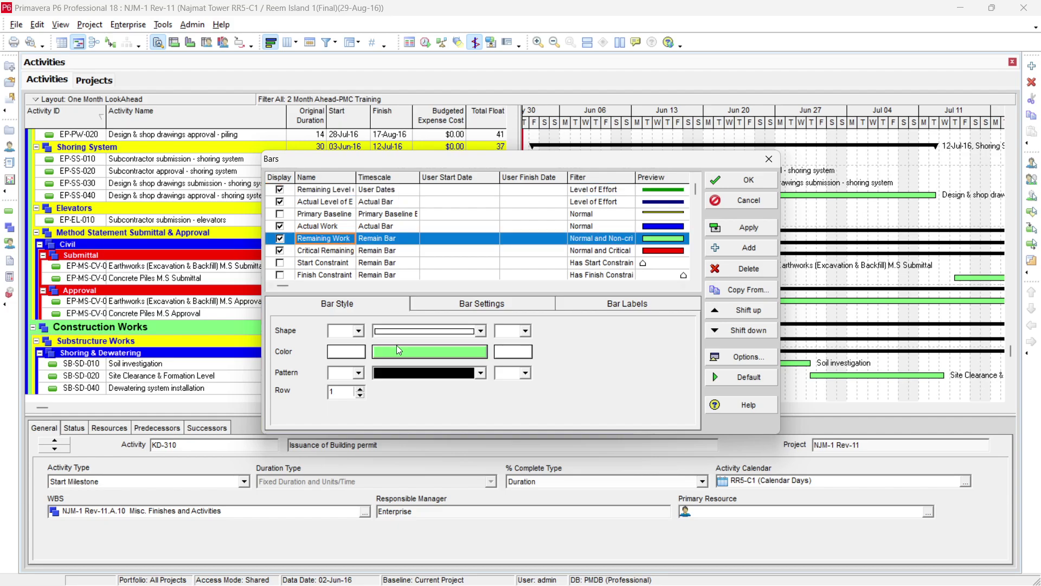
pyautogui.click(480, 307)
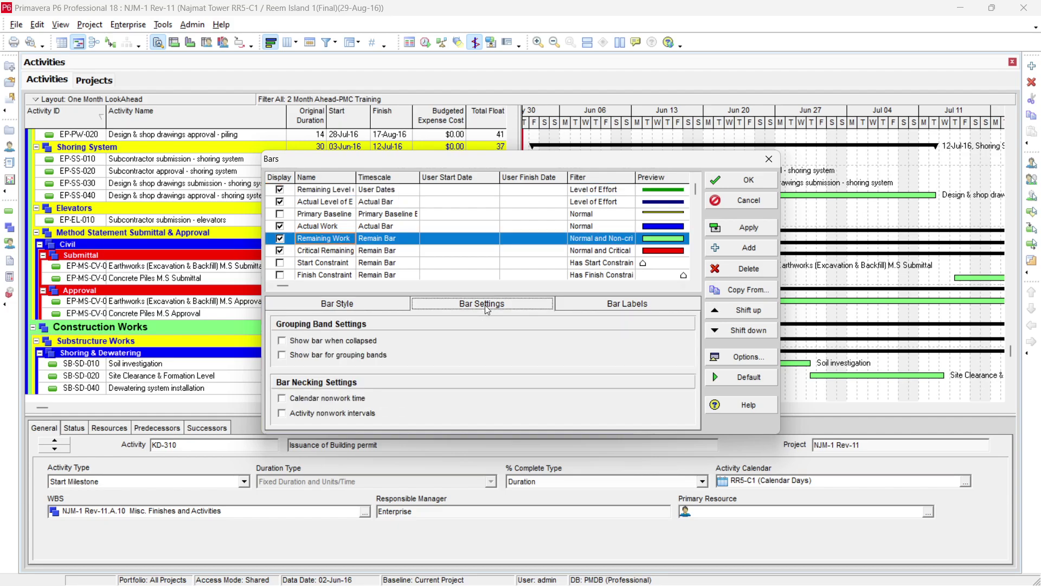
pyautogui.click(283, 400)
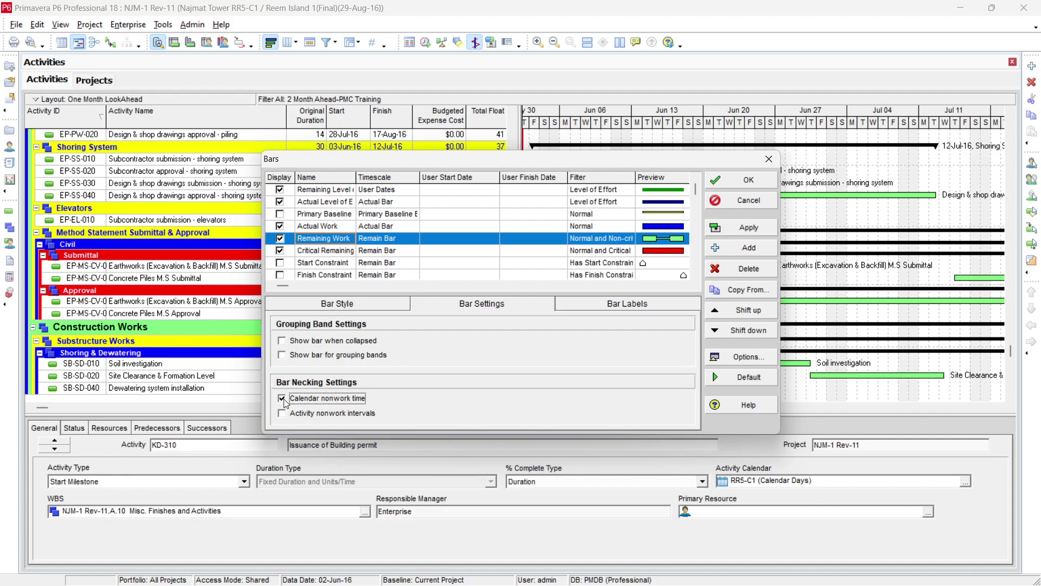
pyautogui.click(731, 230)
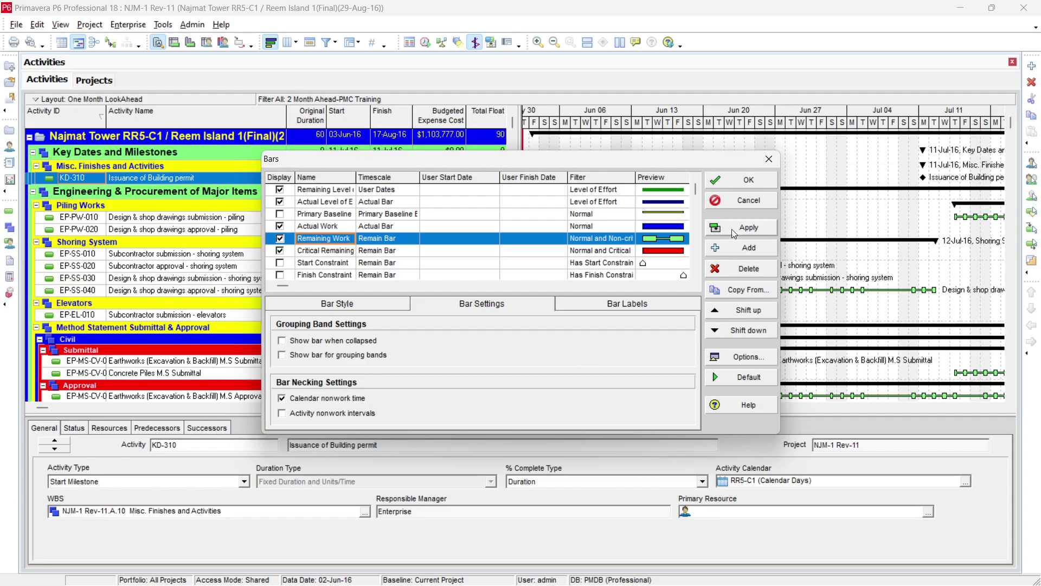
pyautogui.click(738, 184)
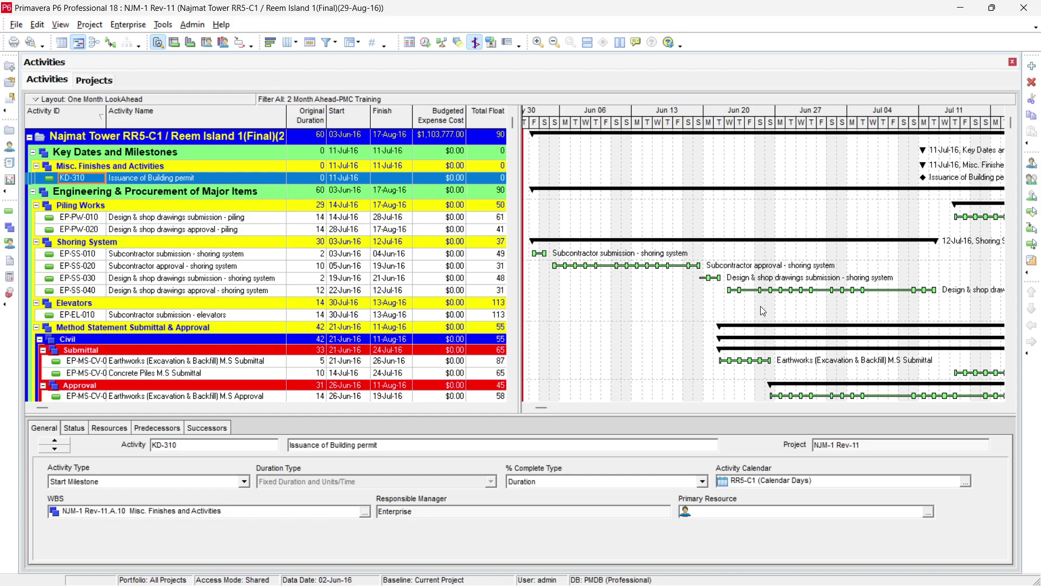
# Step: Stretch the Gantt timescale until abbreviated weekday names show, and examine the activity bars against the weekends
pyautogui.scroll(-1, 760, 306)
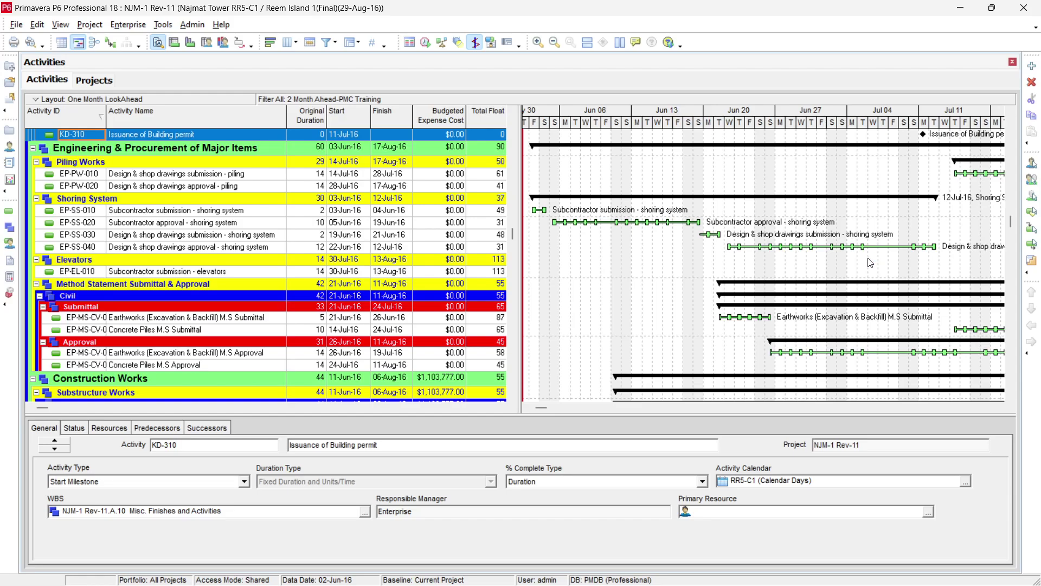
pyautogui.scroll(-2, 870, 262)
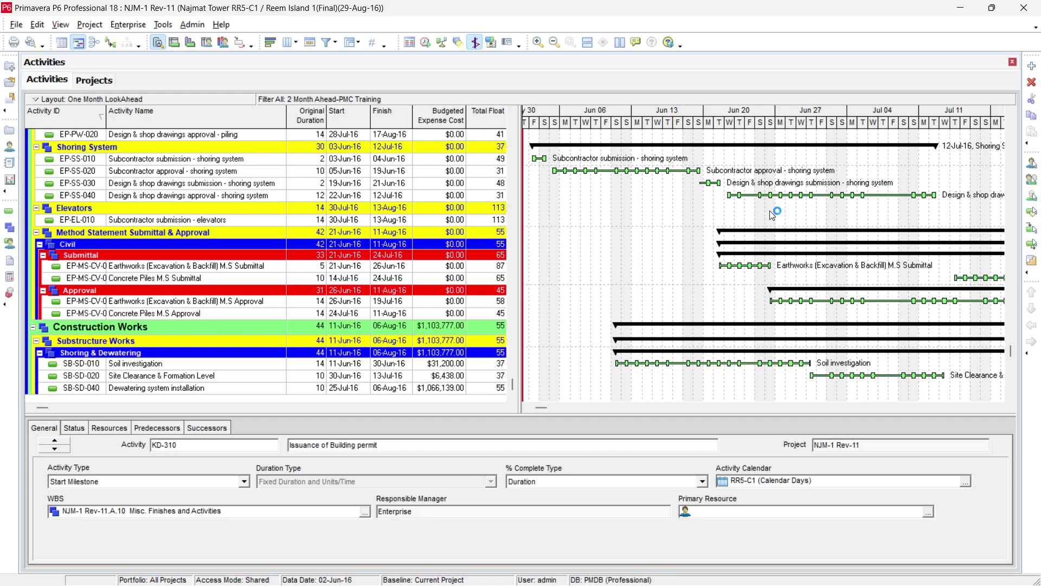
pyautogui.moveTo(730, 124); pyautogui.dragTo(819, 126)
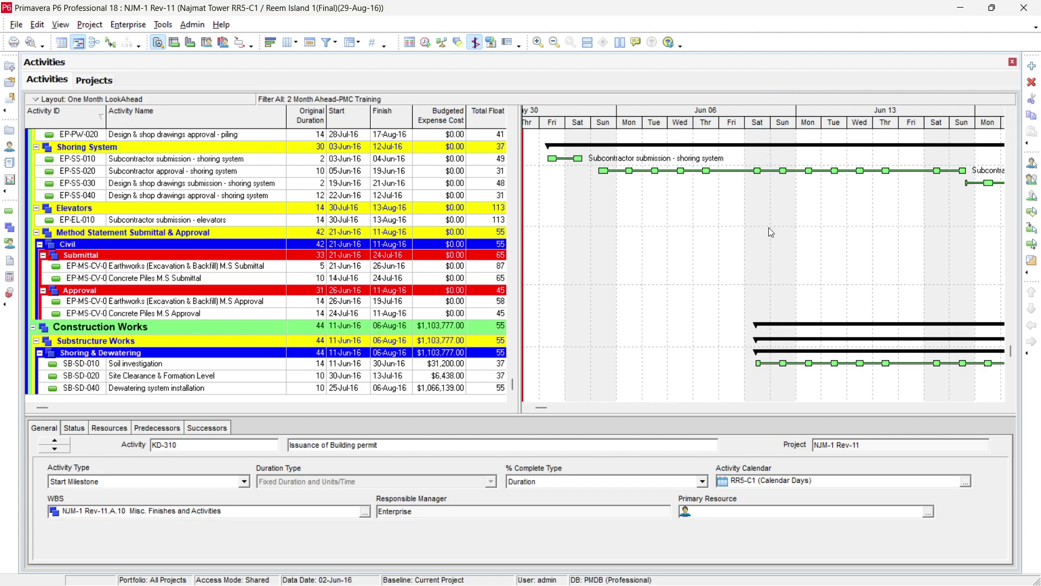
pyautogui.scroll(-1, 769, 227)
pyautogui.scroll(3, 757, 285)
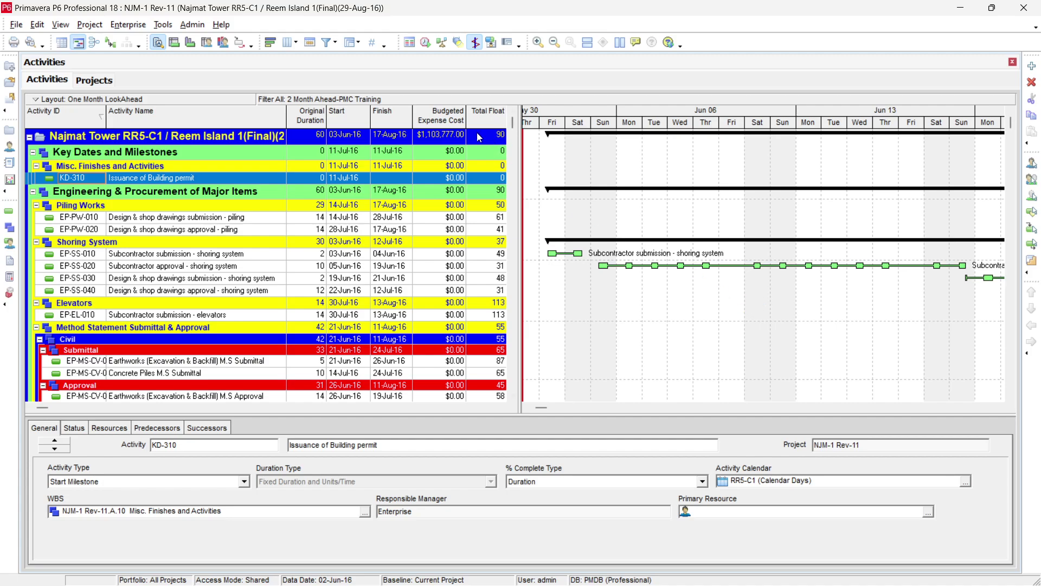
# Step: Turn off calendar nonwork time necking for the Remaining Work bar and apply the change
pyautogui.click(271, 43)
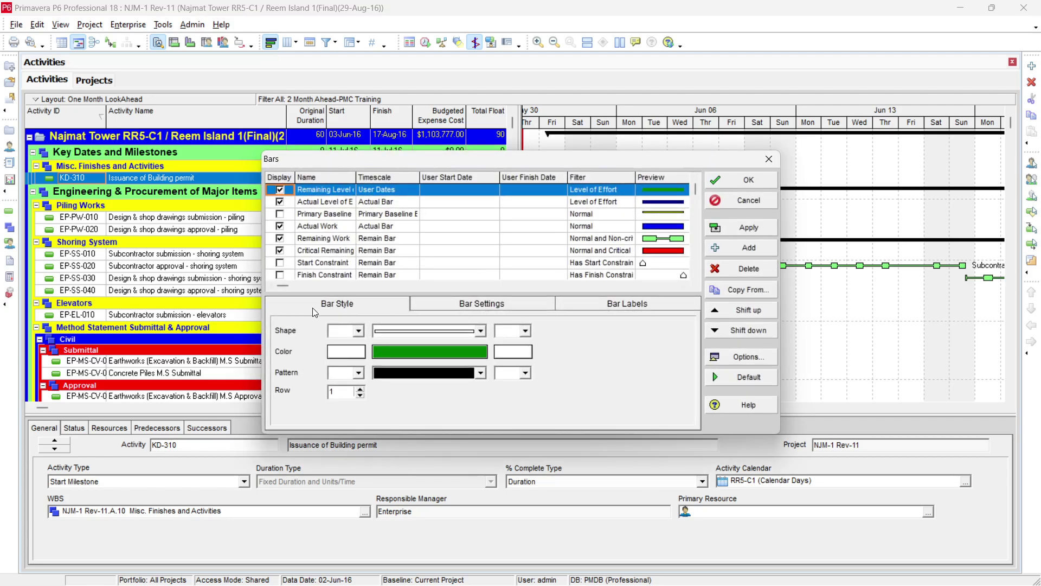
pyautogui.click(396, 240)
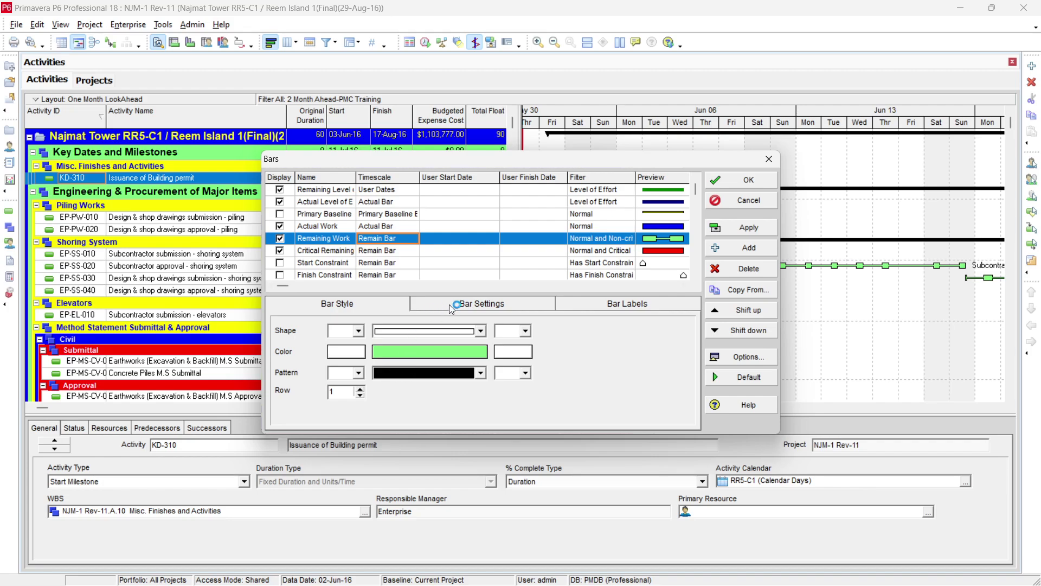
pyautogui.click(472, 304)
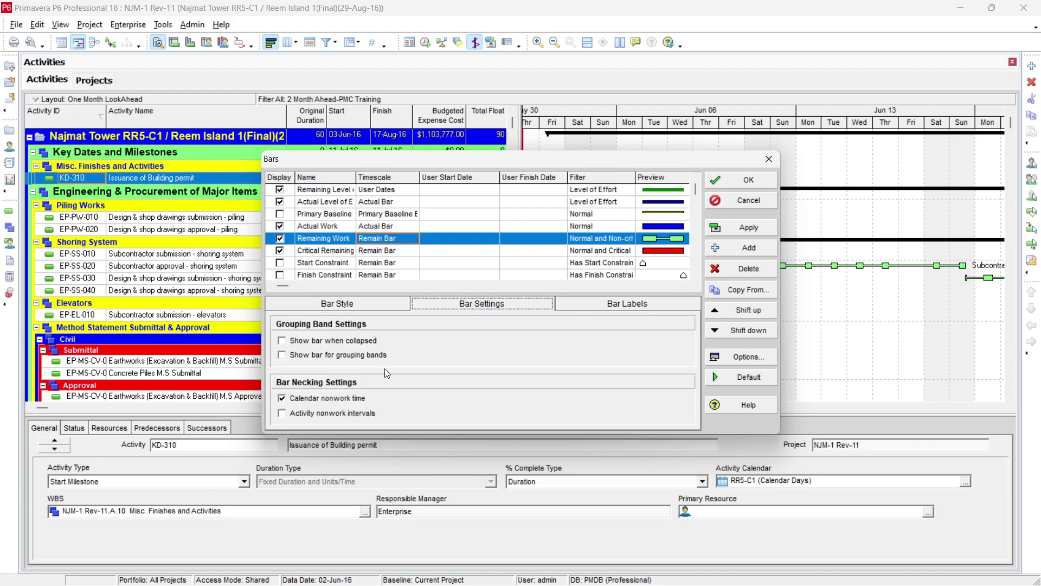
pyautogui.click(282, 399)
pyautogui.click(745, 228)
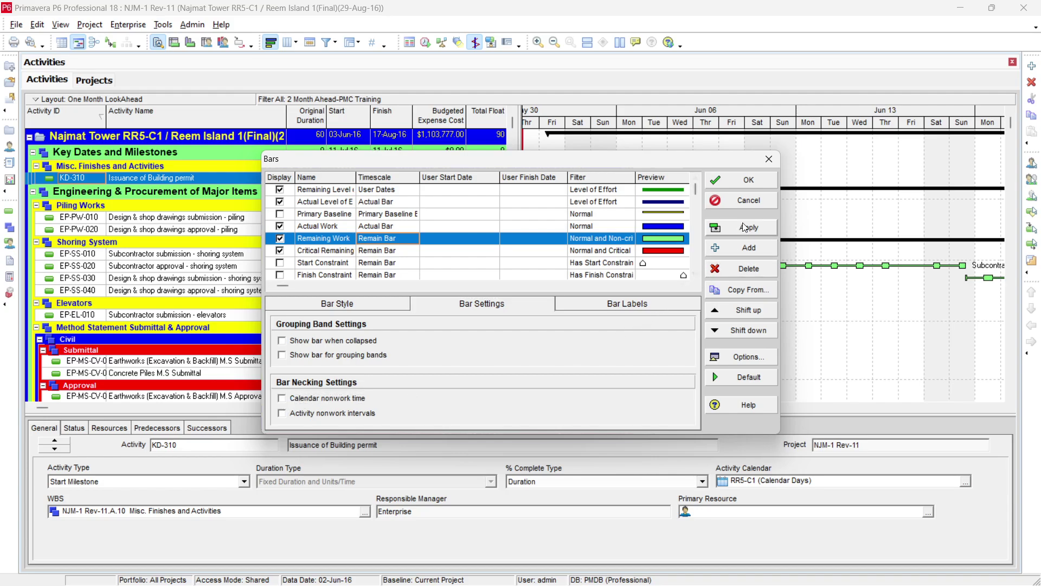
pyautogui.click(748, 179)
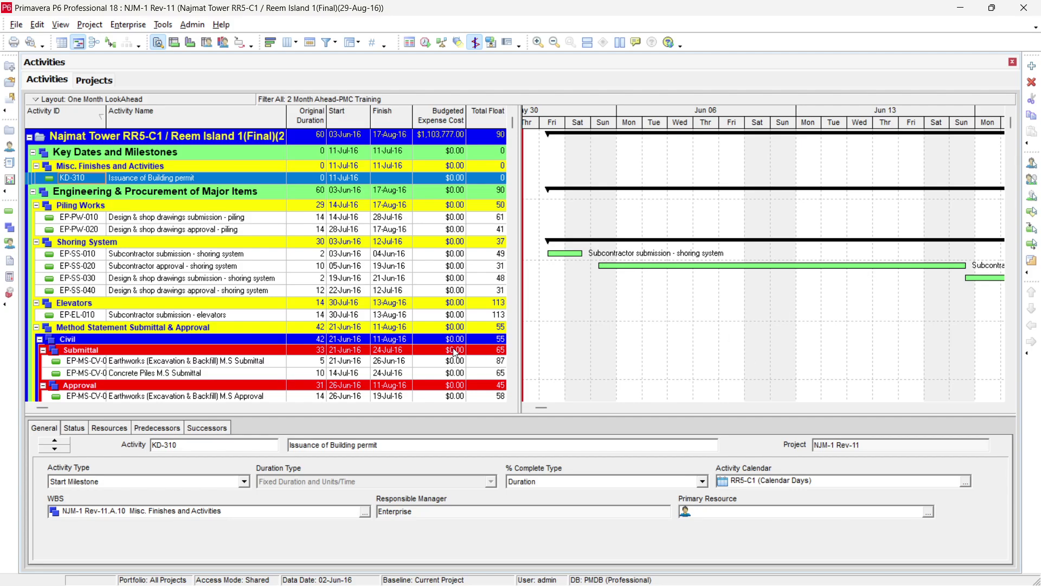
# Step: Open the print preview of the filtered One Month LookAhead layout
pyautogui.scroll(-3, 459, 301)
pyautogui.click(31, 43)
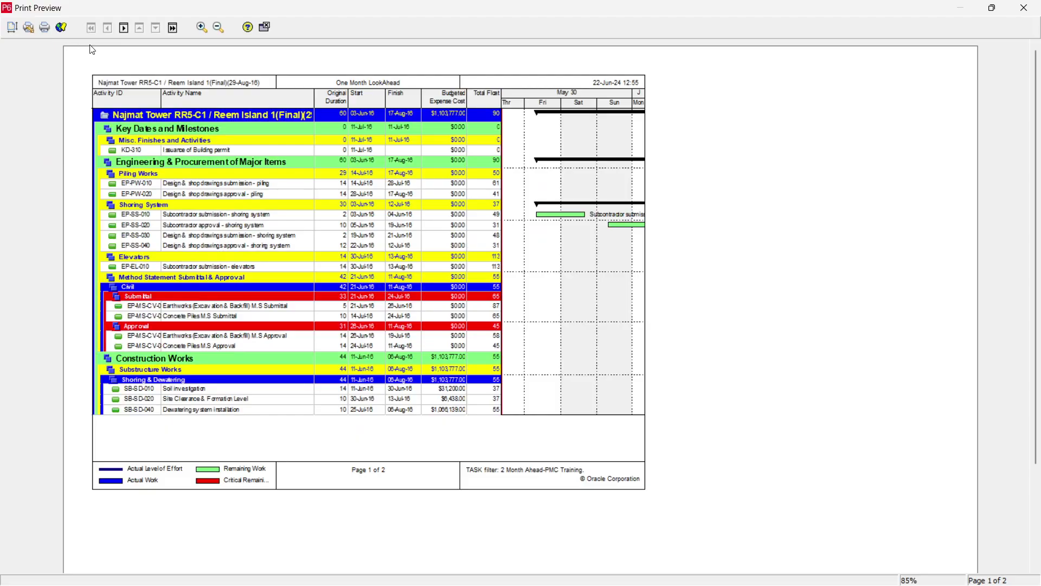
# Step: In the page setup options, set the printed timescale start to two days before the earliest data date (DD-2D)
pyautogui.click(12, 27)
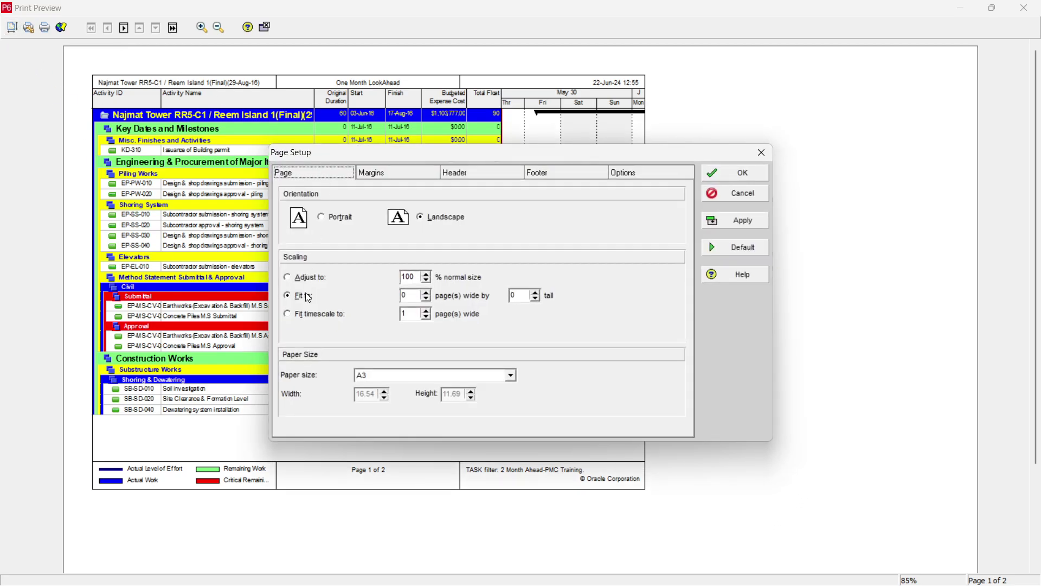
pyautogui.click(638, 173)
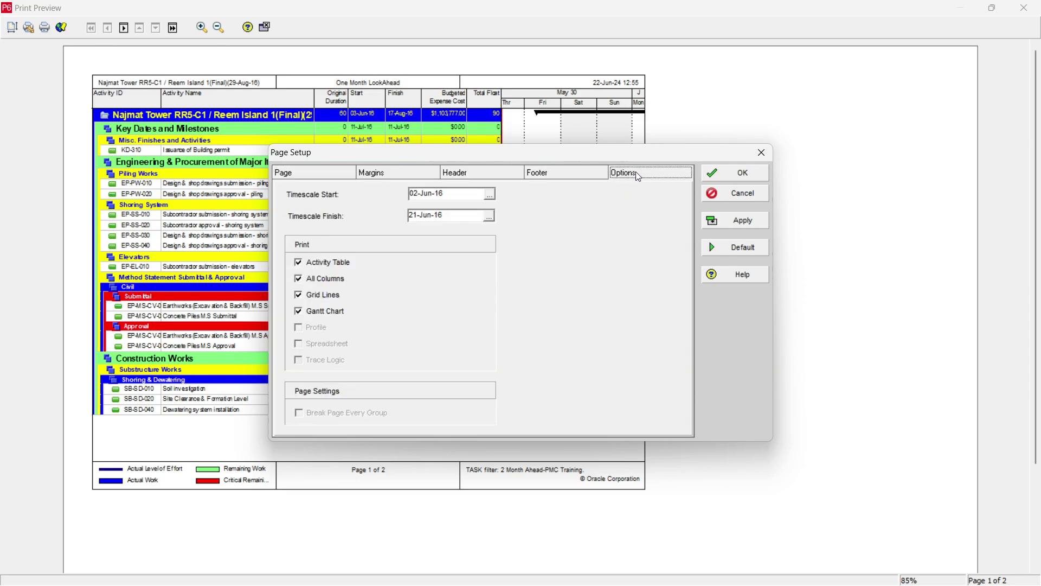
pyautogui.click(489, 195)
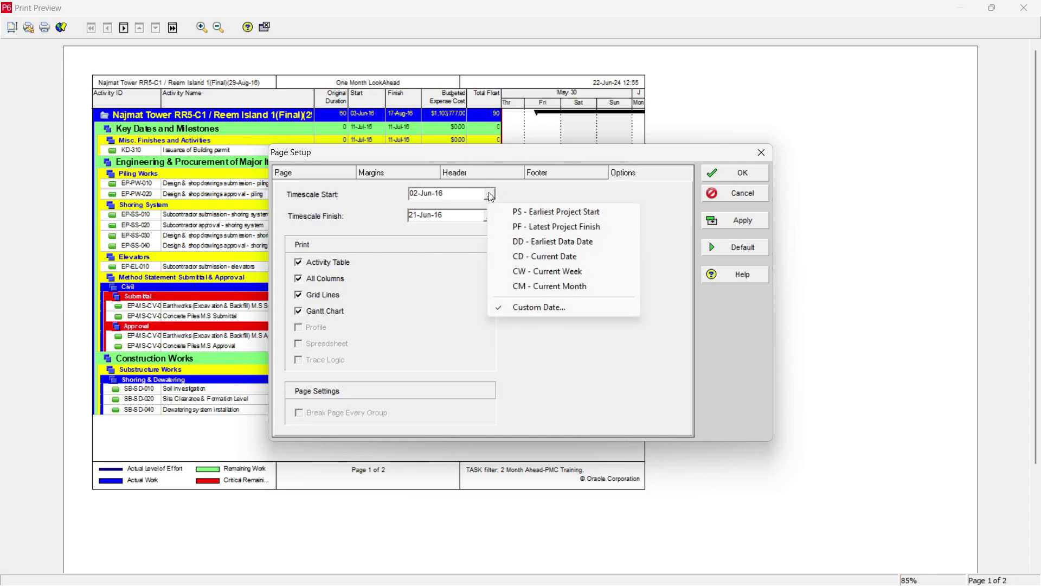
pyautogui.click(538, 241)
pyautogui.click(444, 195)
pyautogui.write('-2')
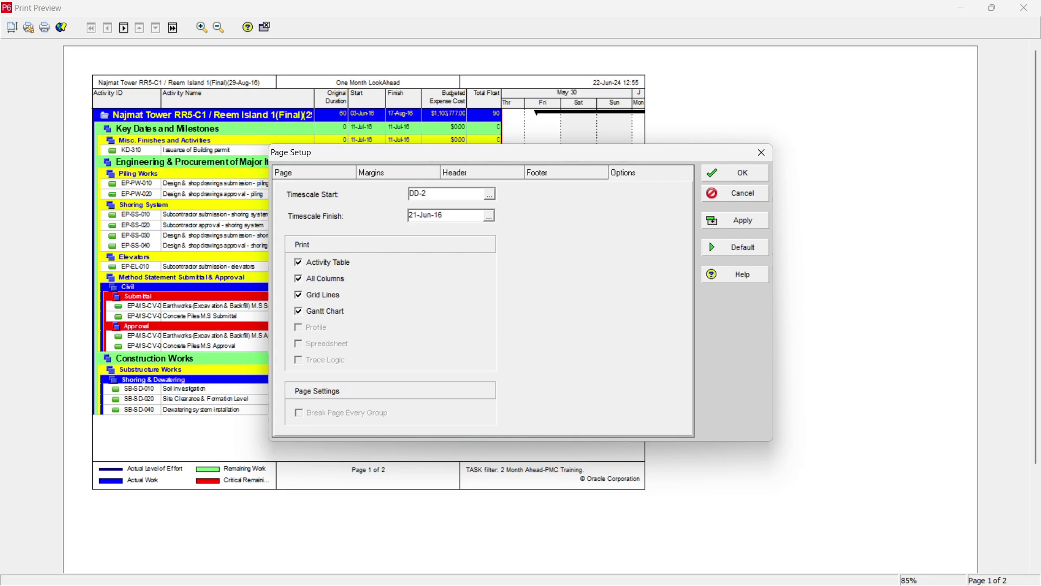
pyautogui.write('d')
# Step: Set the printed timescale finish to 63 days after the earliest data date (DD+63D) and apply it
pyautogui.click(490, 216)
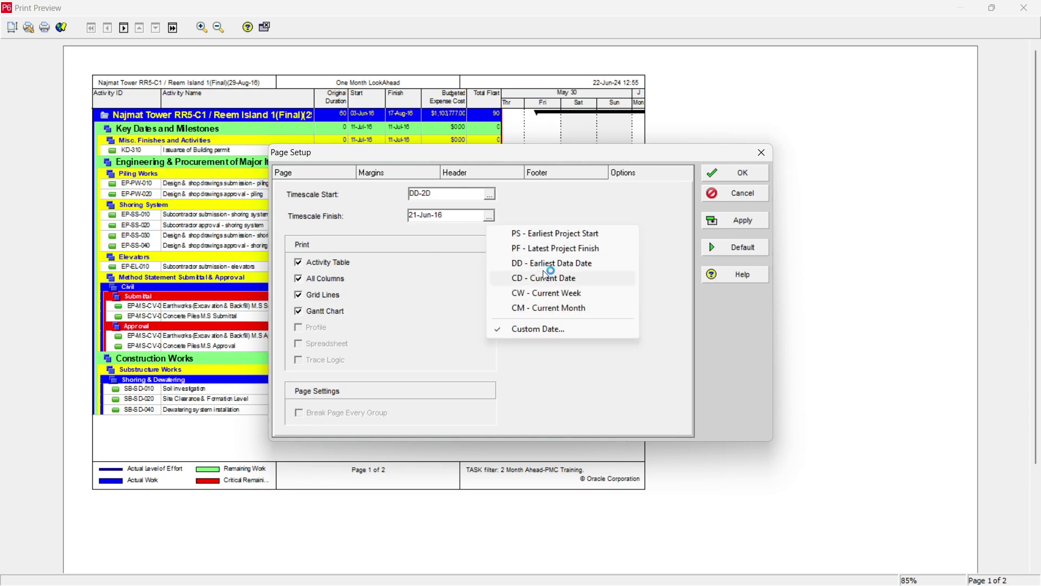
pyautogui.click(550, 264)
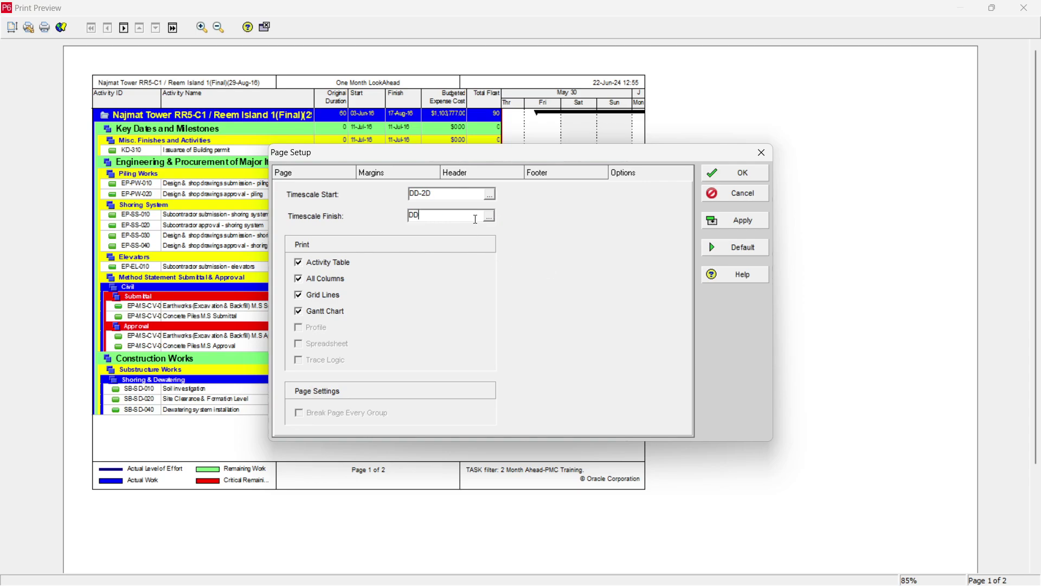
pyautogui.write('+63d')
pyautogui.click(734, 221)
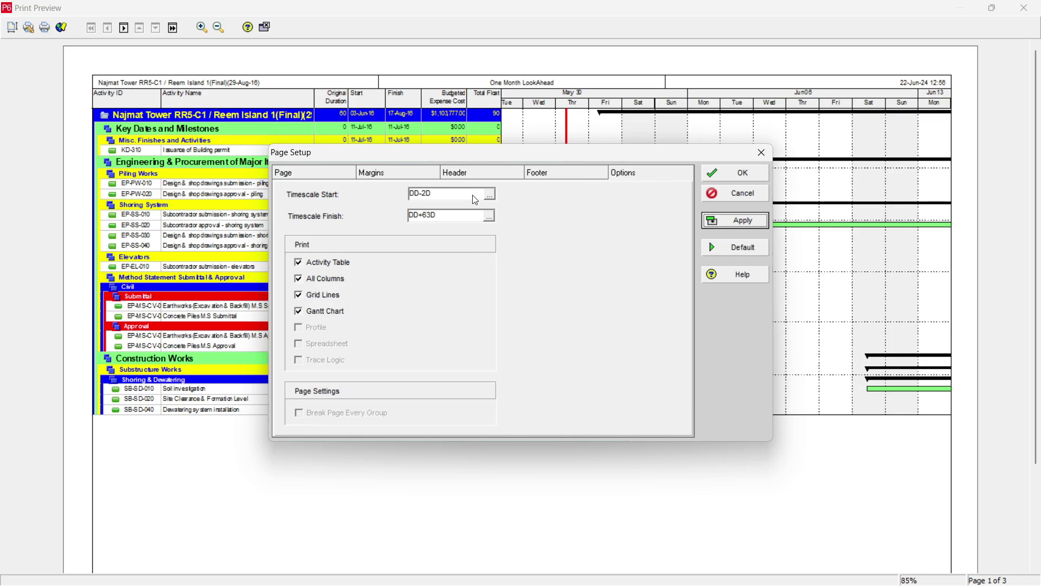
# Step: Scale the printout to fit the timescale to 1 page wide, accept the page setup and close the print preview
pyautogui.click(325, 173)
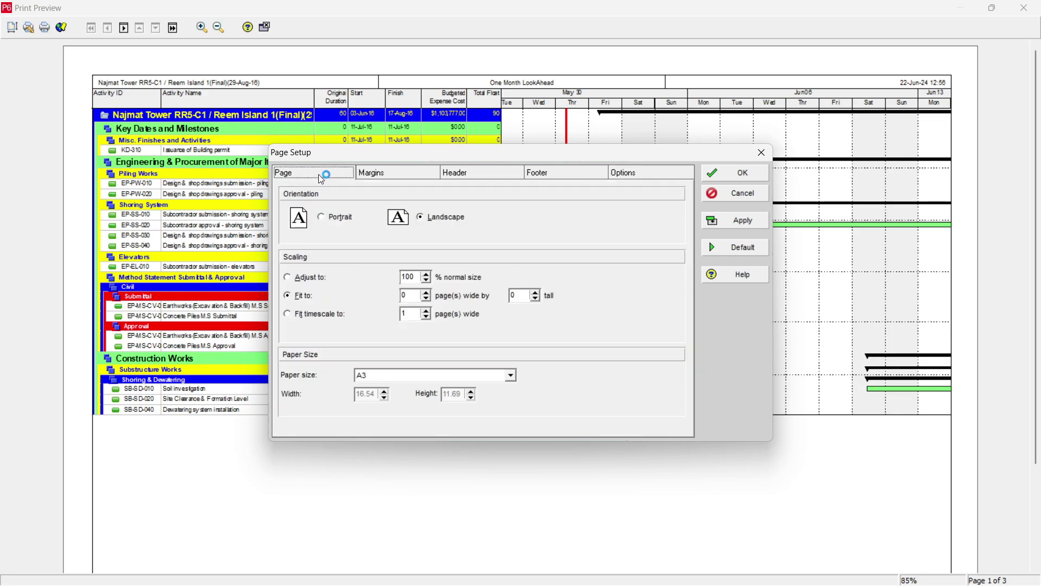
pyautogui.click(296, 317)
pyautogui.click(734, 222)
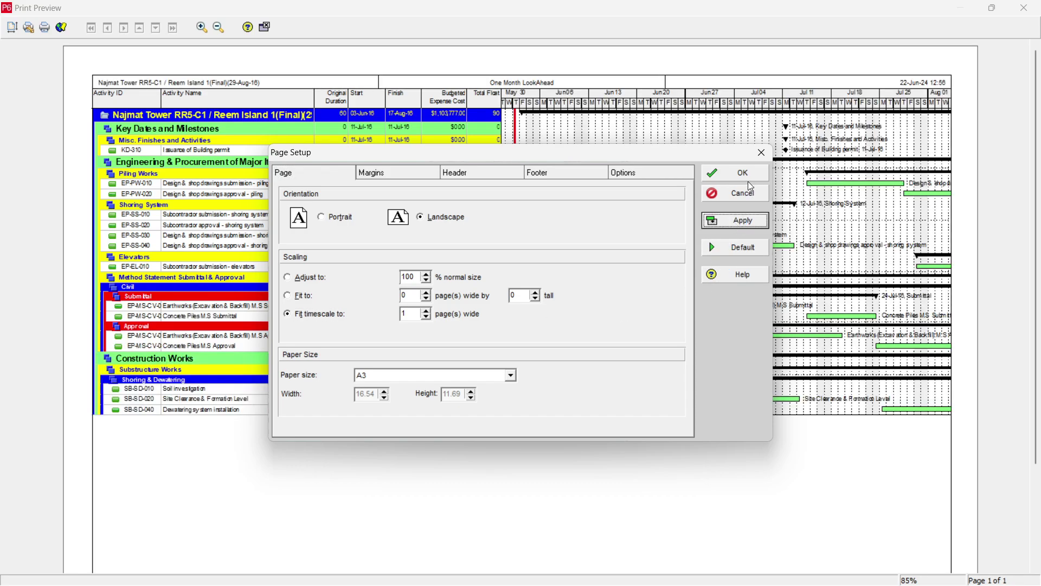
pyautogui.click(746, 177)
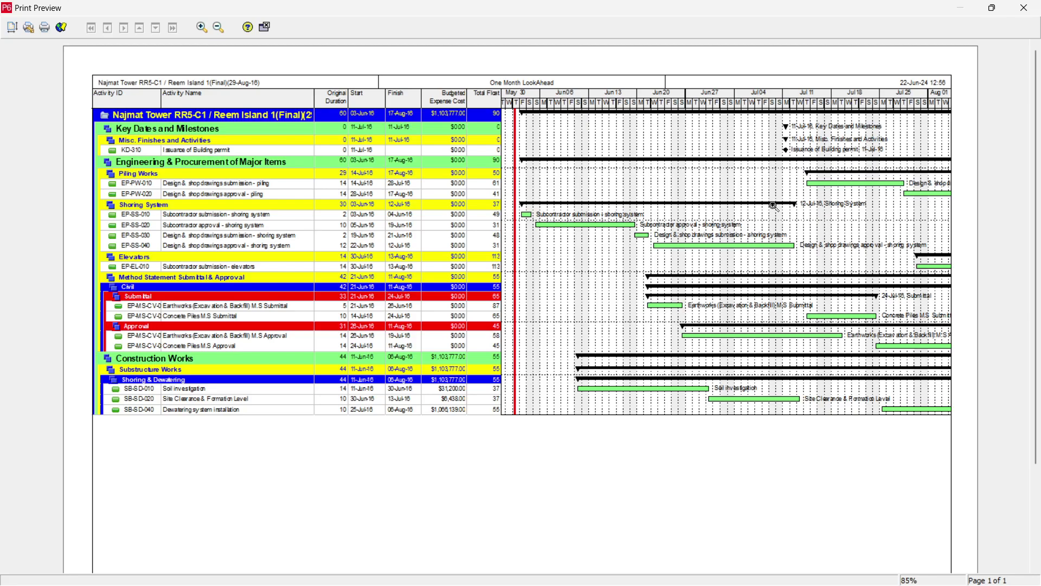
pyautogui.click(1024, 7)
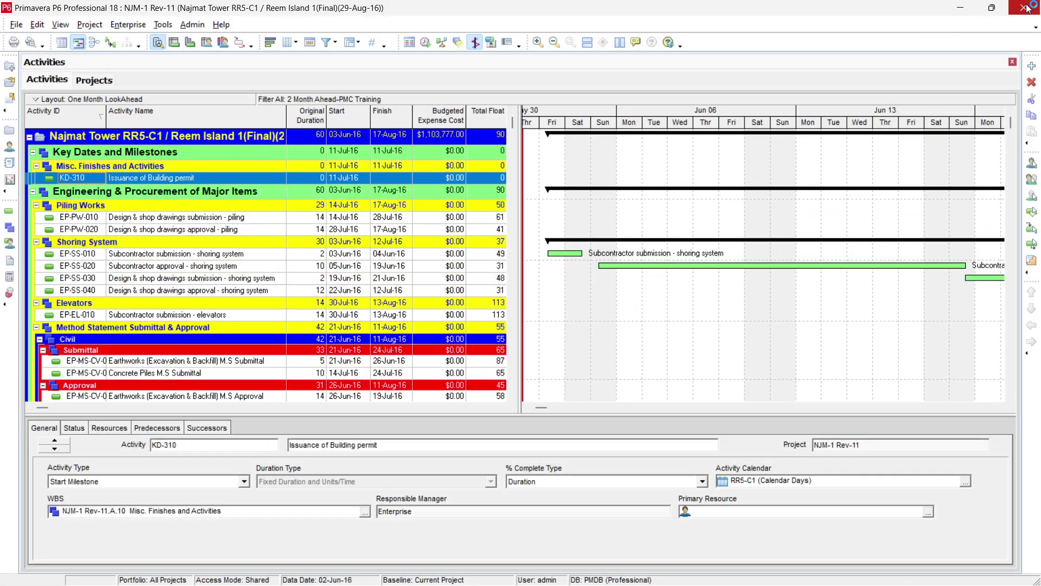
pyautogui.rightClick(712, 231)
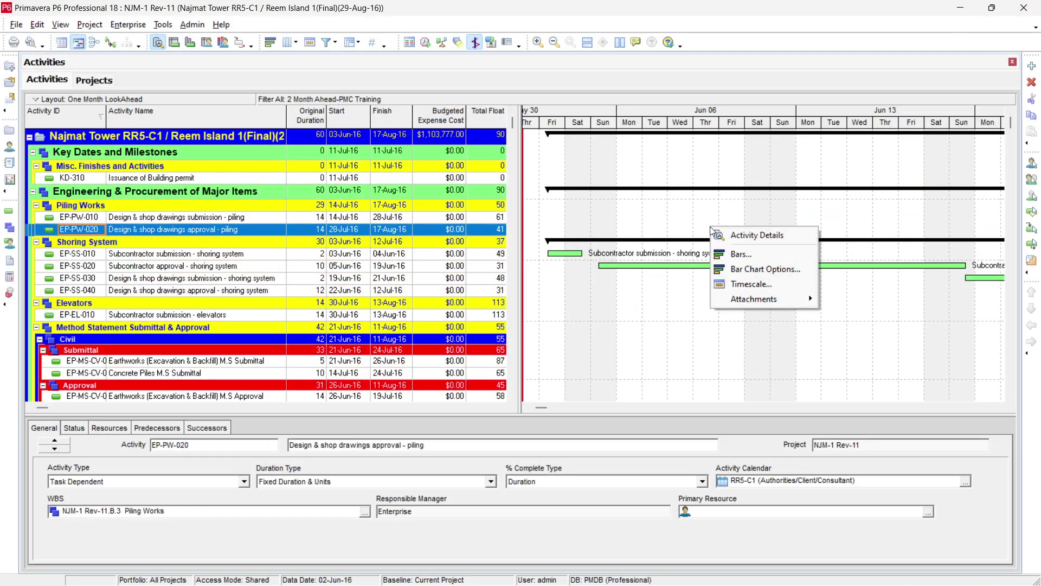
pyautogui.click(741, 286)
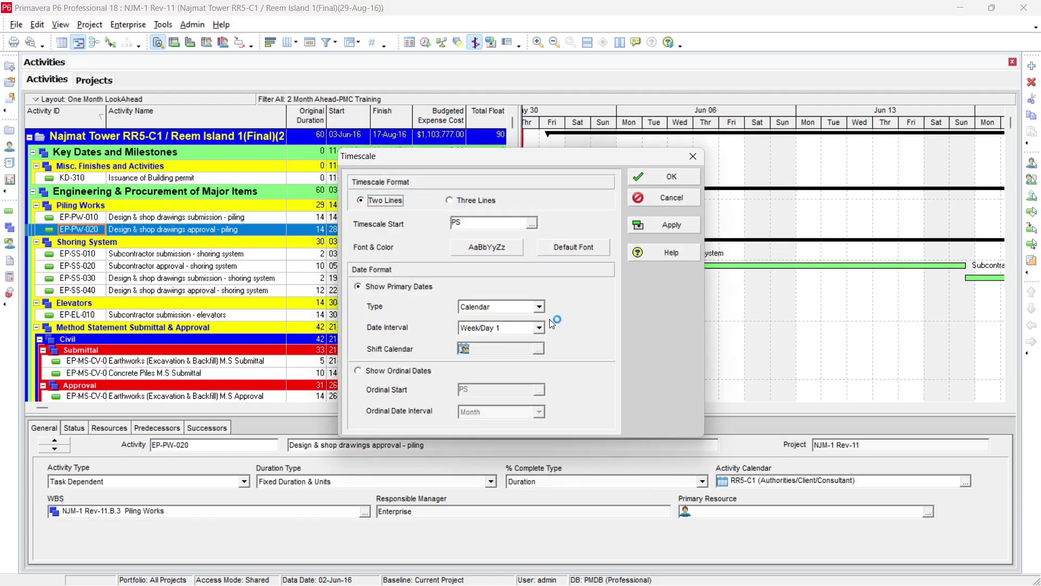
pyautogui.click(686, 202)
# Step: Set the bar chart's vertical sight lines to minor lines every 1 week and major lines every 1 month
pyautogui.rightClick(732, 219)
pyautogui.click(750, 265)
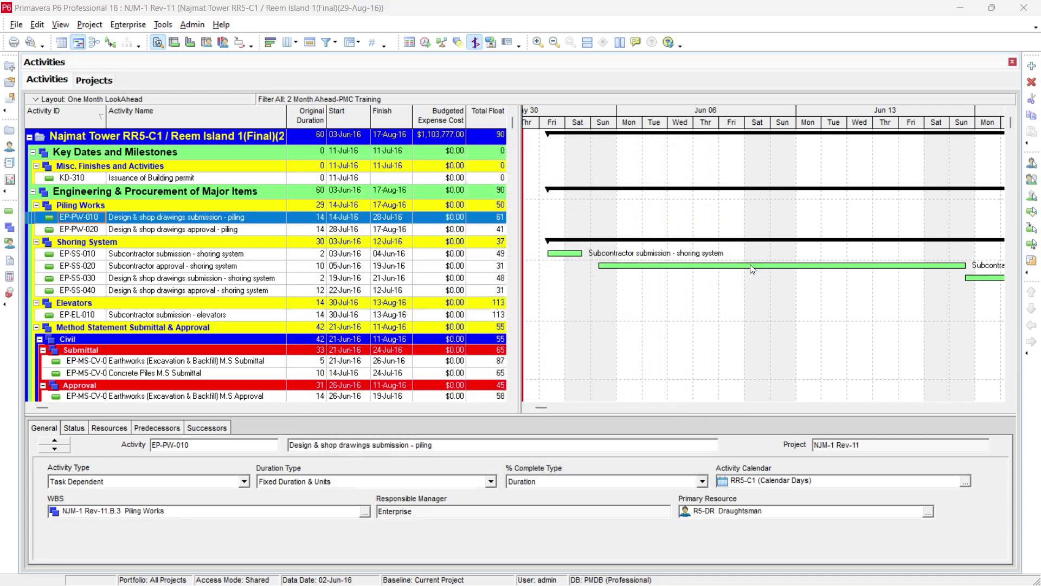
pyautogui.click(535, 200)
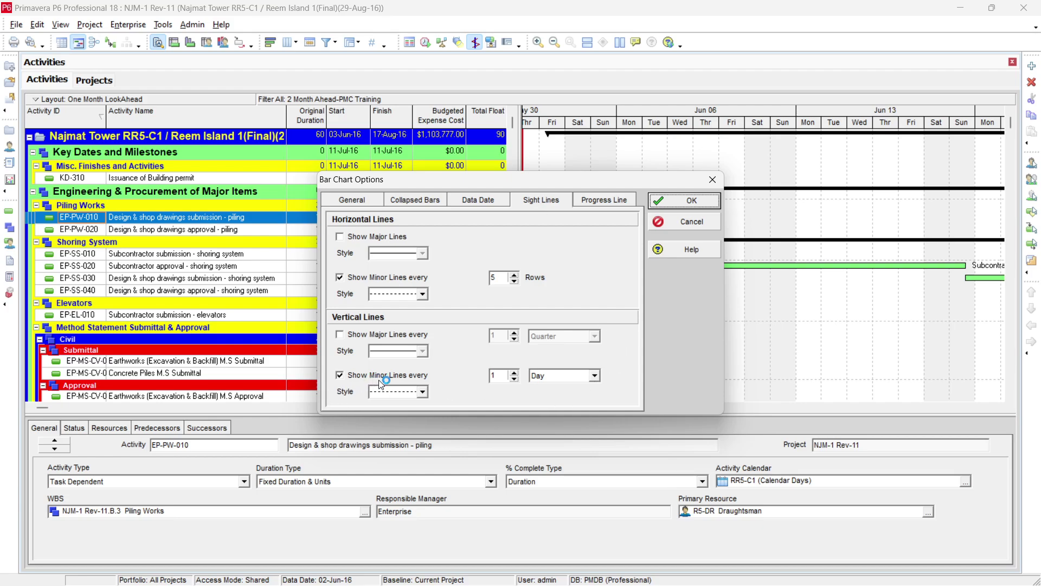
pyautogui.click(594, 375)
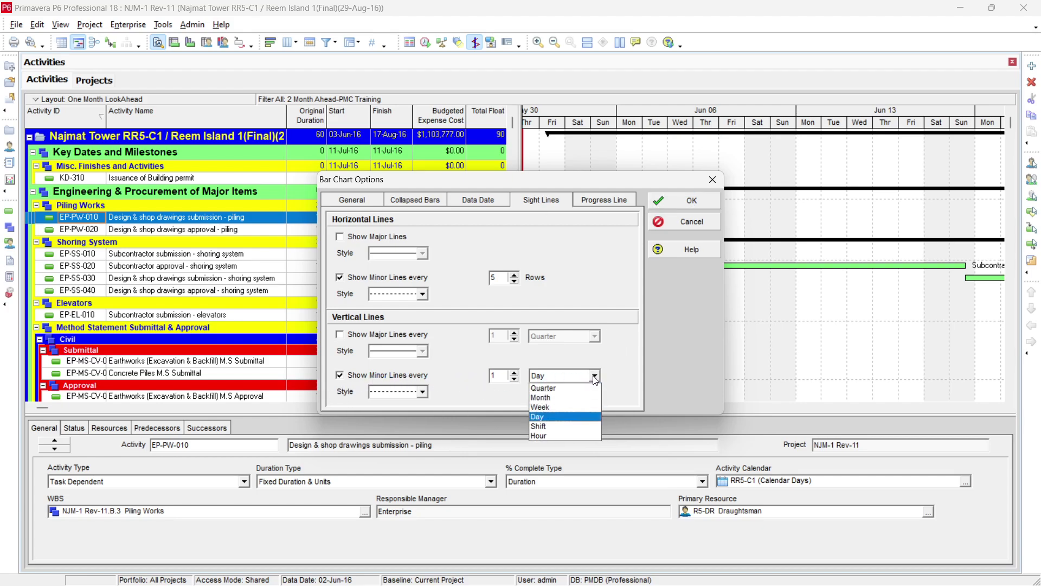
pyautogui.click(564, 407)
pyautogui.click(350, 335)
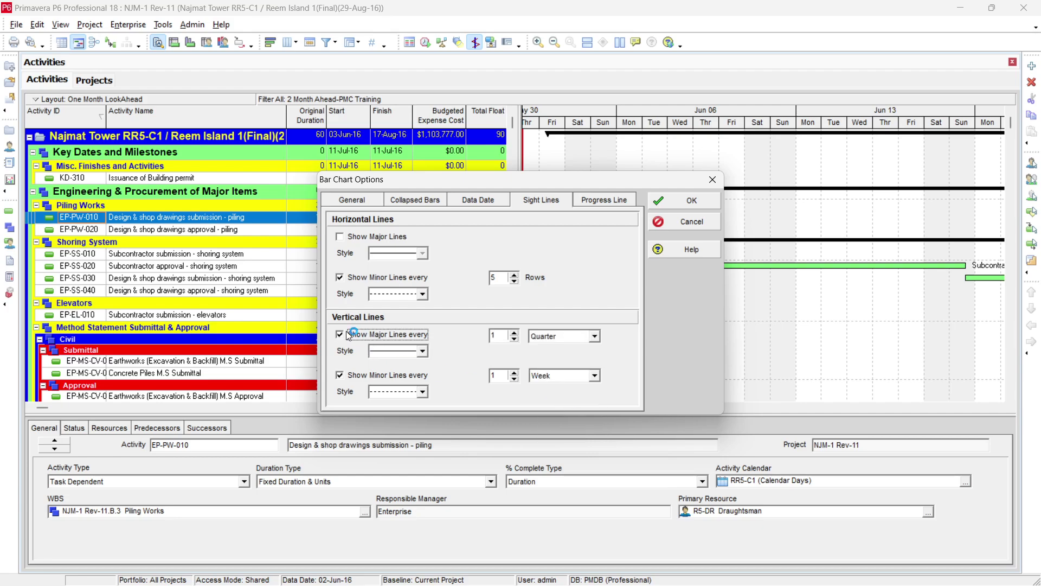
pyautogui.click(594, 337)
pyautogui.click(564, 367)
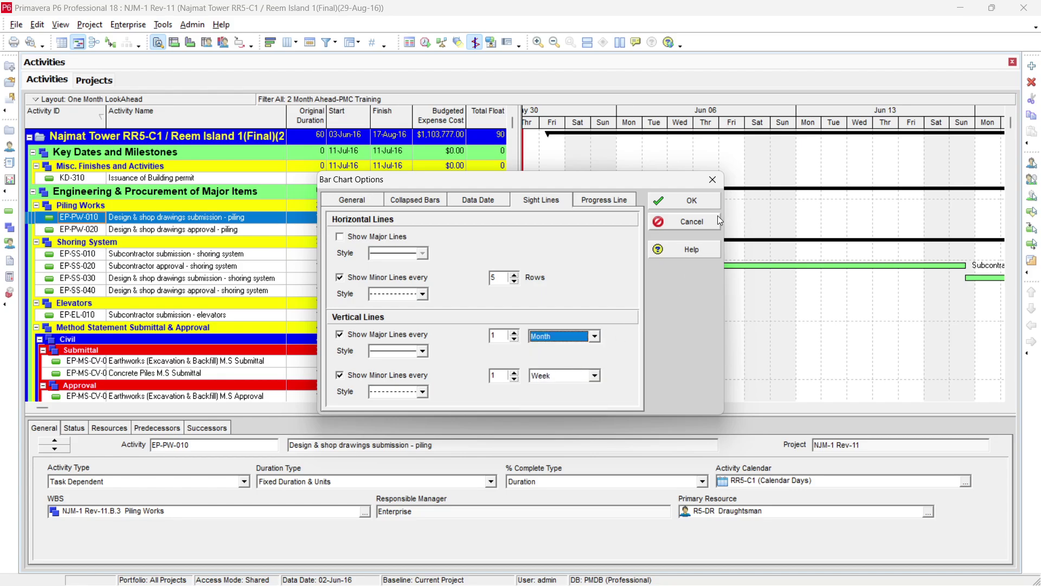
pyautogui.click(714, 201)
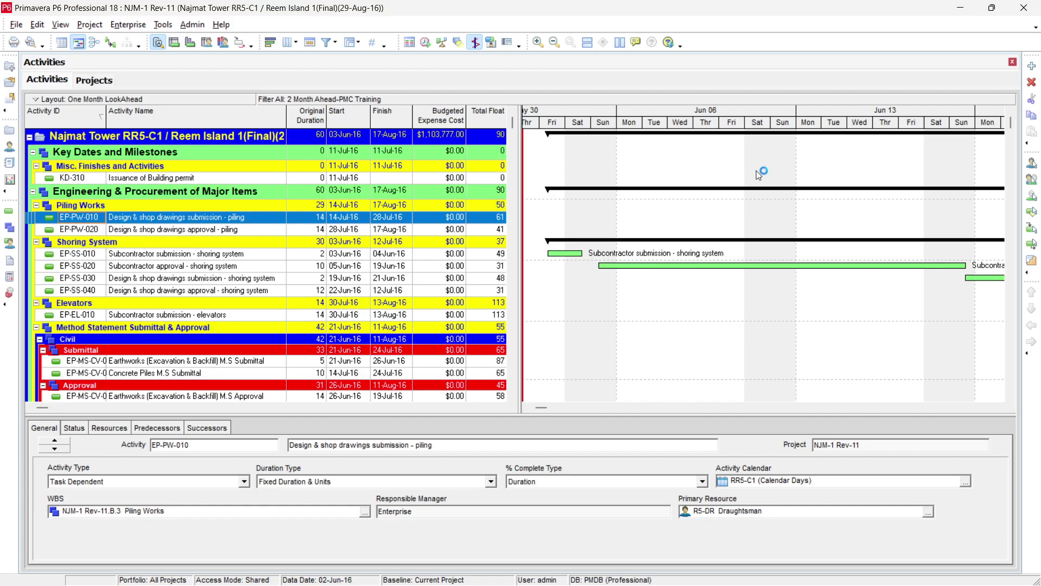
# Step: Review the vertical sight line intervals and styles in the bar chart options
pyautogui.rightClick(739, 164)
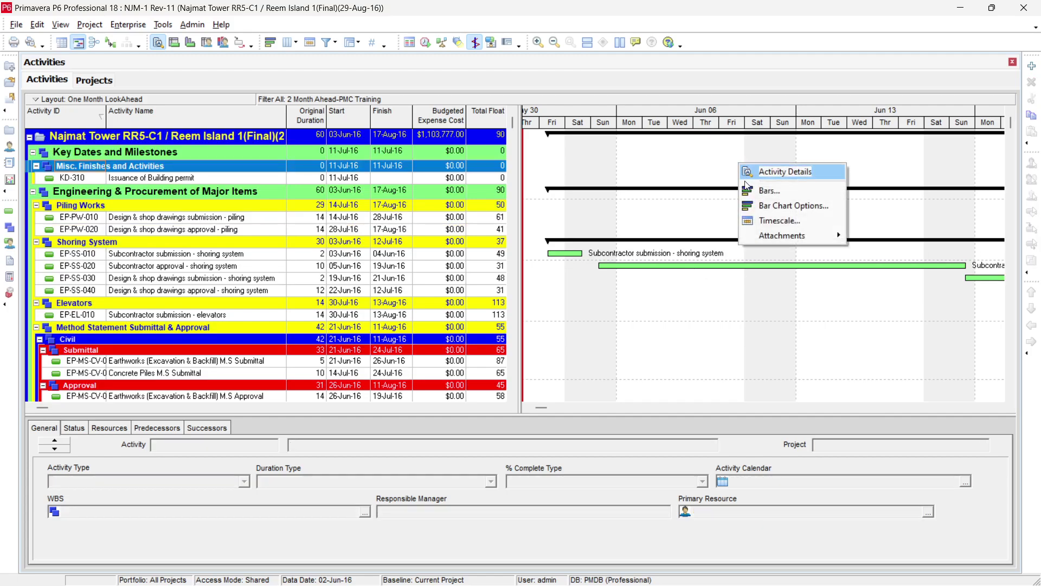
pyautogui.click(781, 206)
pyautogui.click(537, 200)
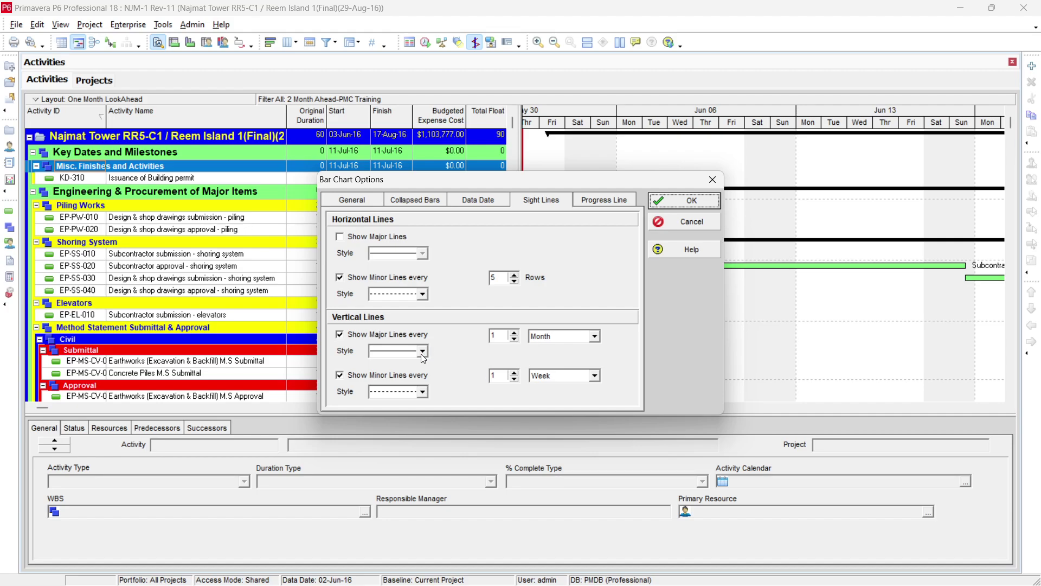
pyautogui.click(705, 202)
# Step: Set the Gantt timescale's date interval to Month/Week and accept the timescale settings
pyautogui.click(705, 217)
pyautogui.rightClick(705, 217)
pyautogui.click(746, 274)
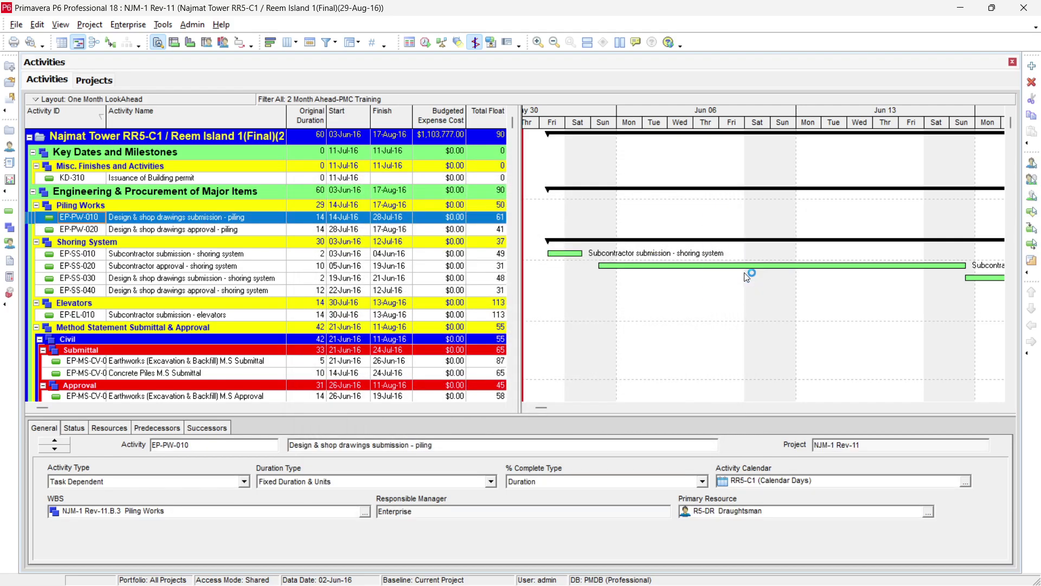
pyautogui.click(539, 328)
pyautogui.click(541, 341)
pyautogui.click(488, 340)
pyautogui.click(658, 224)
pyautogui.click(666, 179)
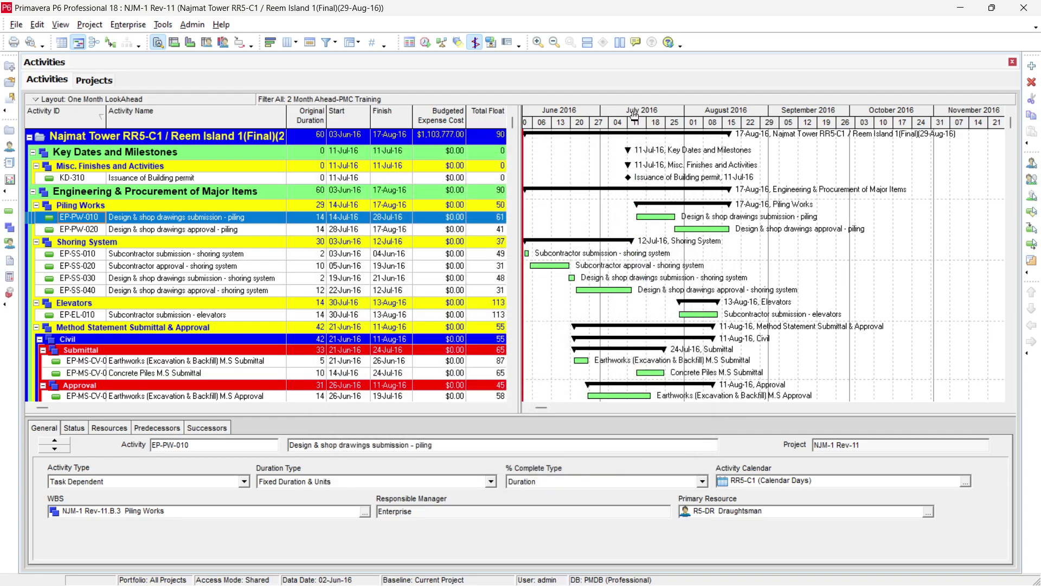
# Step: Stretch the month and week timescale wider and open the print preview of the updated layout
pyautogui.moveTo(636, 124); pyautogui.dragTo(698, 124)
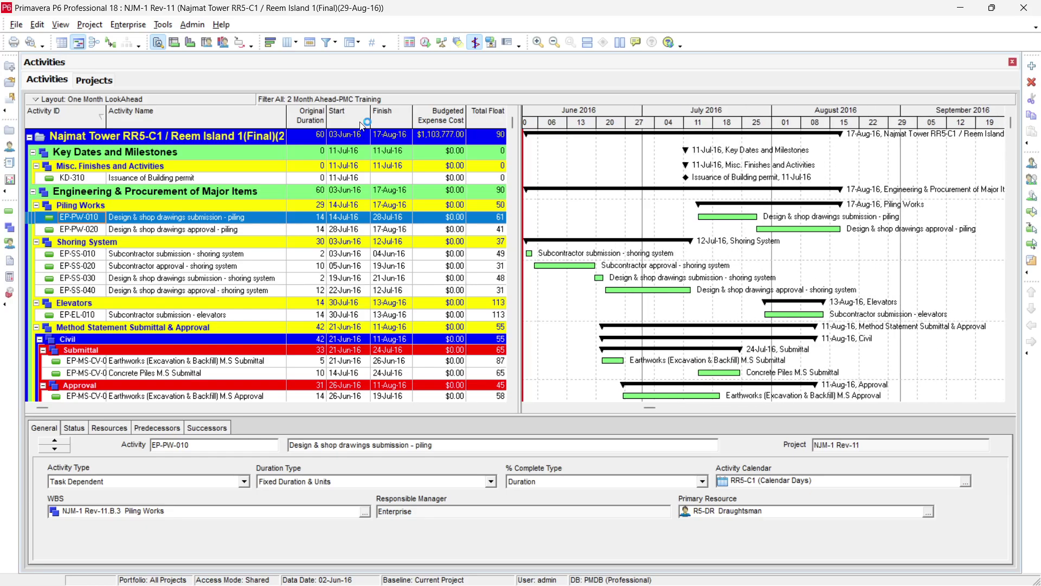
pyautogui.click(34, 45)
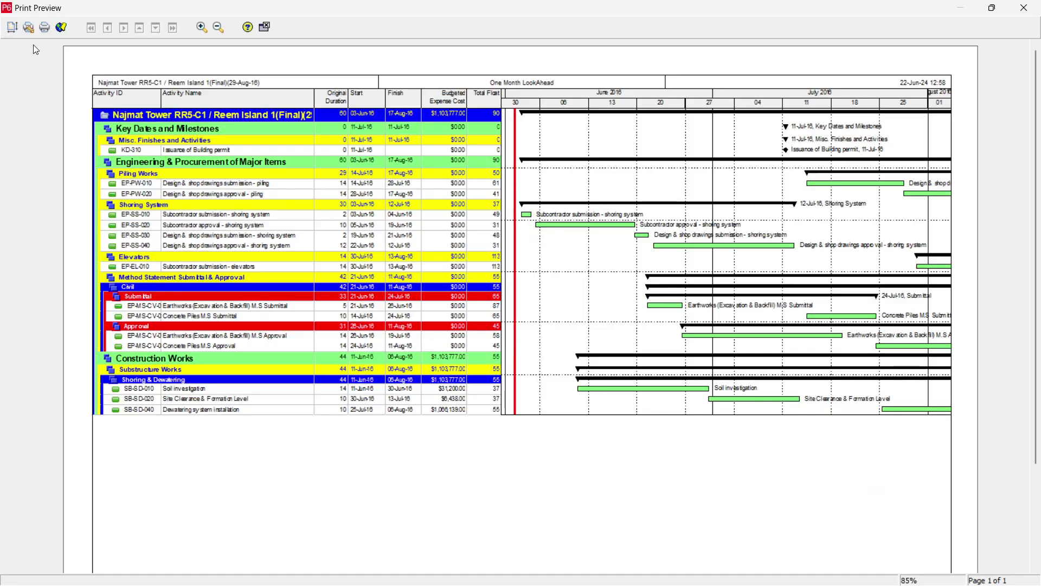